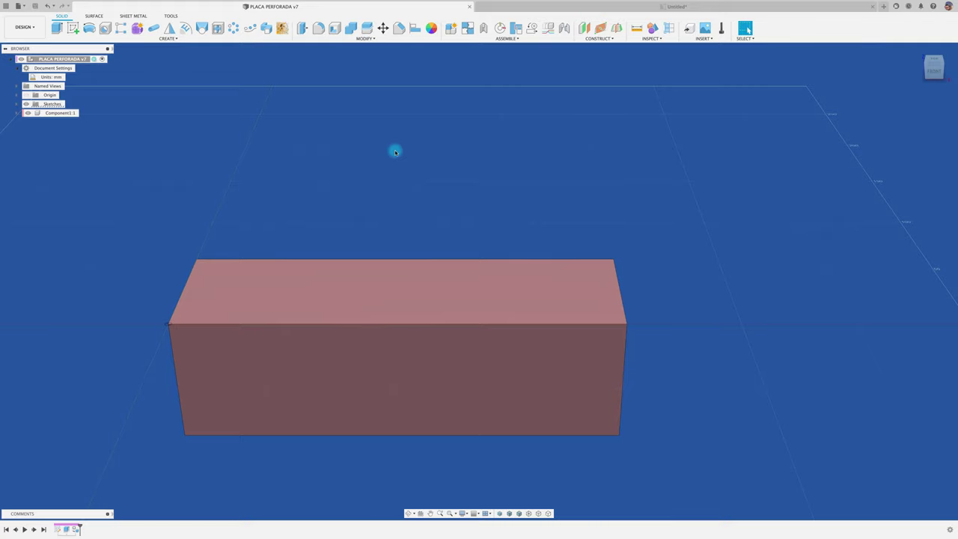
Step: Orbit the block, glance at the drawing, then start a new sketch in the model
shift+middle_drag(396, 152, 396, 152)
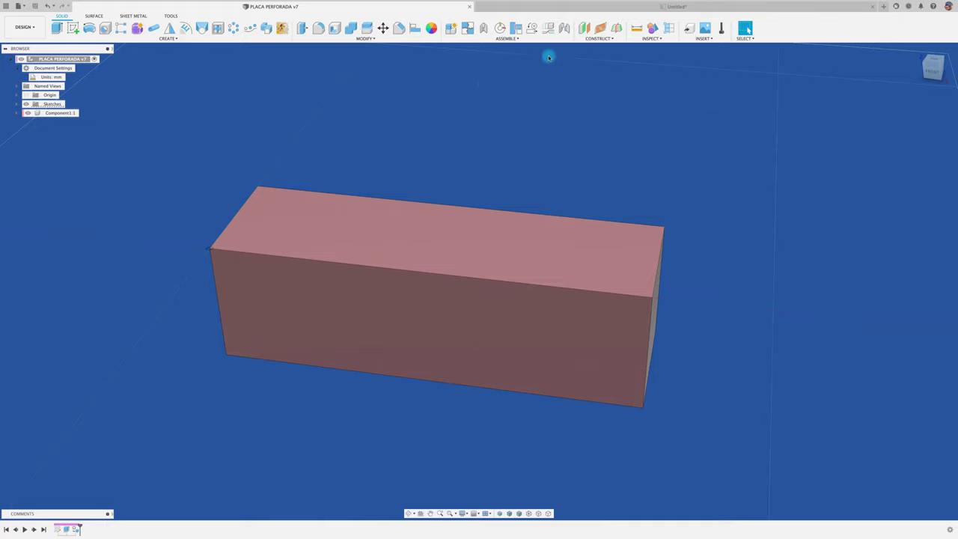
click(674, 6)
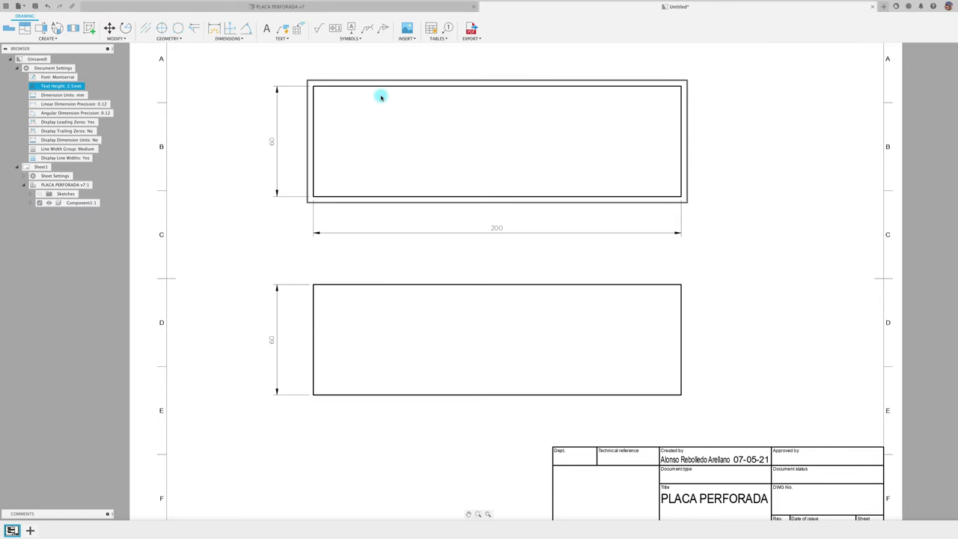
mouse_move(298, 28)
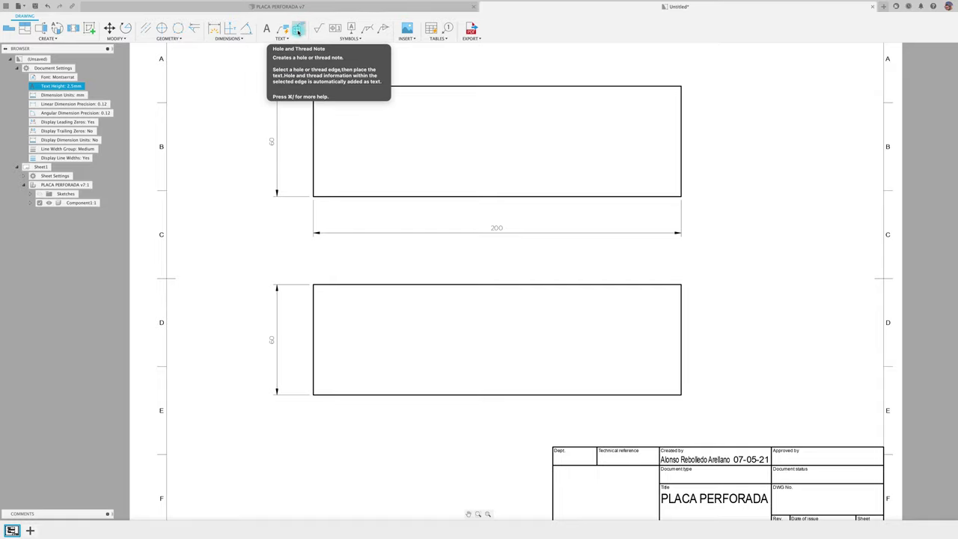
click(346, 7)
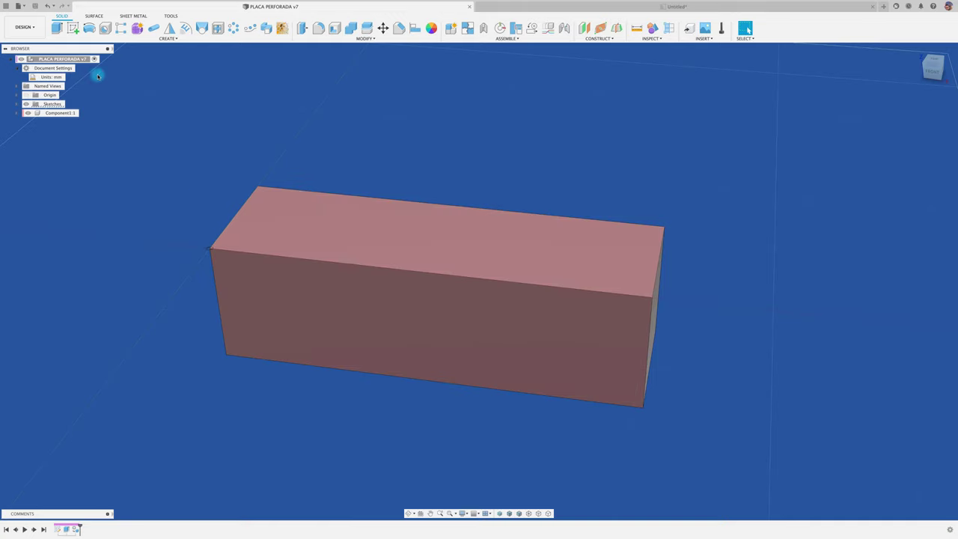
click(73, 28)
Step: Sketch on the block's top face in Top view and place a point
click(307, 225)
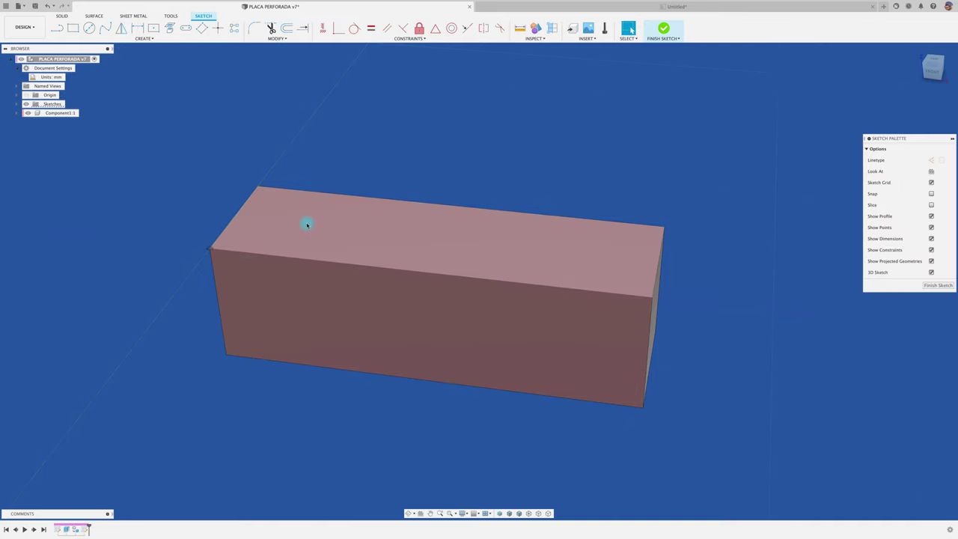
click(938, 62)
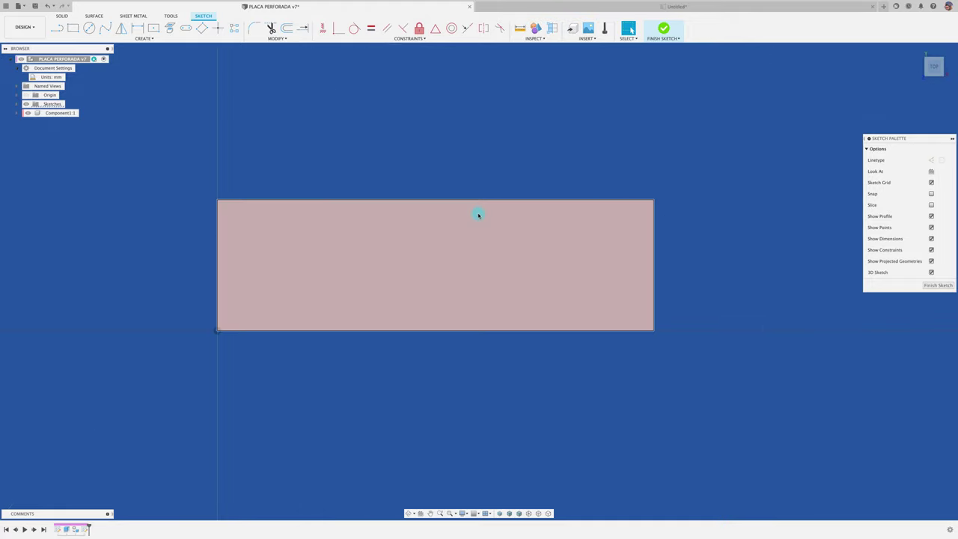
click(215, 28)
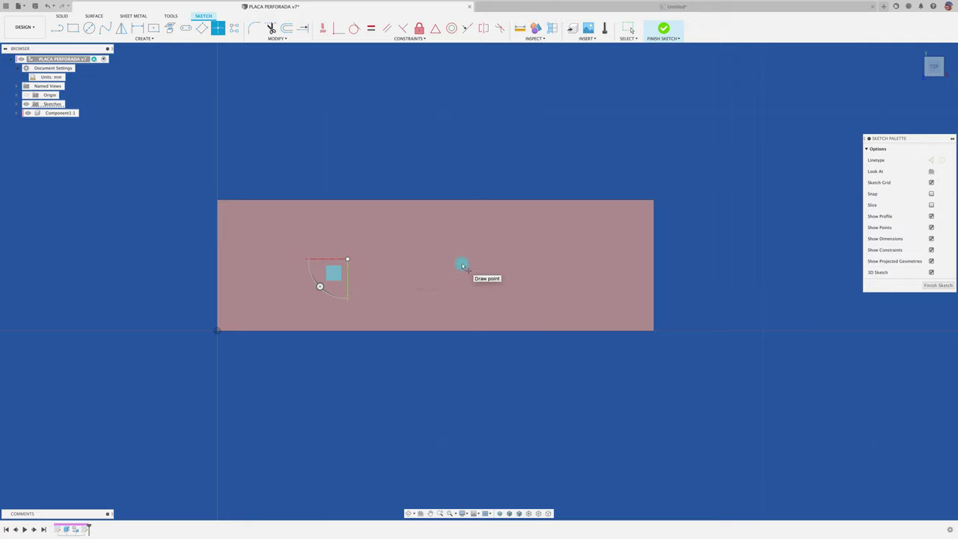
Step: Dimension the point 30 mm from the bottom edge and 60 mm from the left, then finish
key(d)
click(347, 260)
click(347, 330)
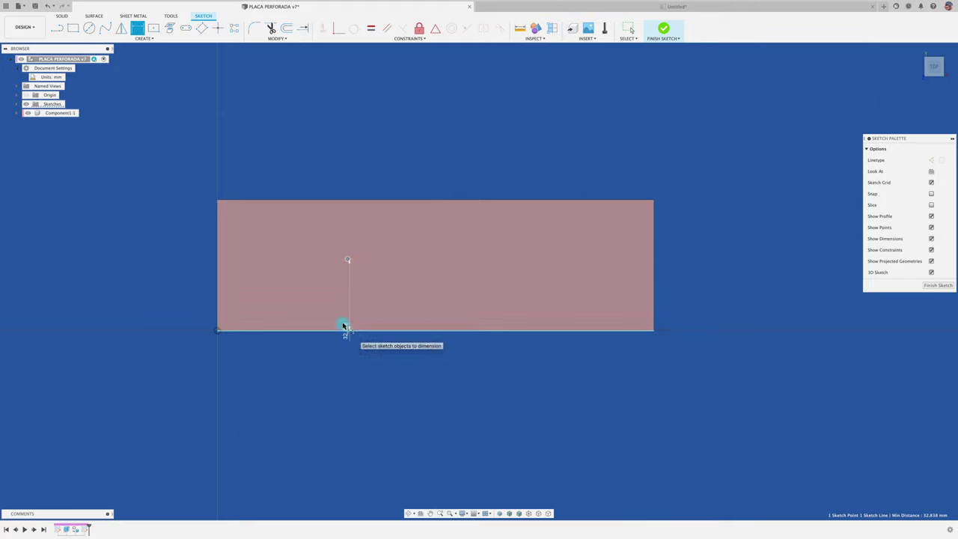
click(337, 295)
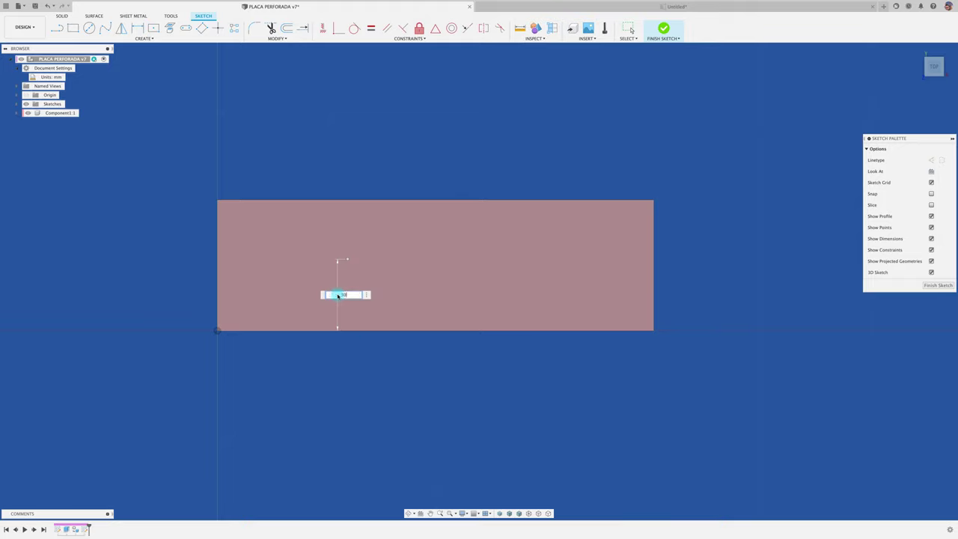
key(Return)
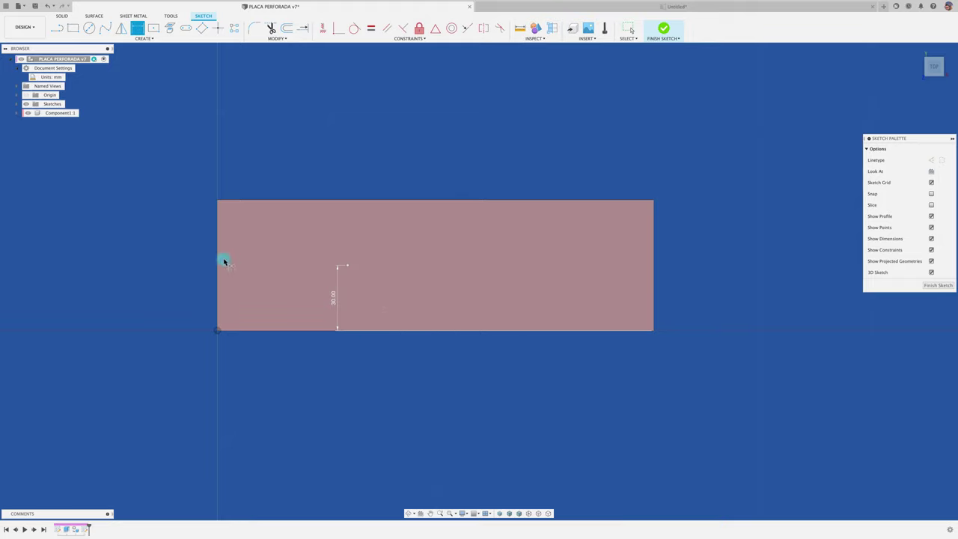
click(218, 267)
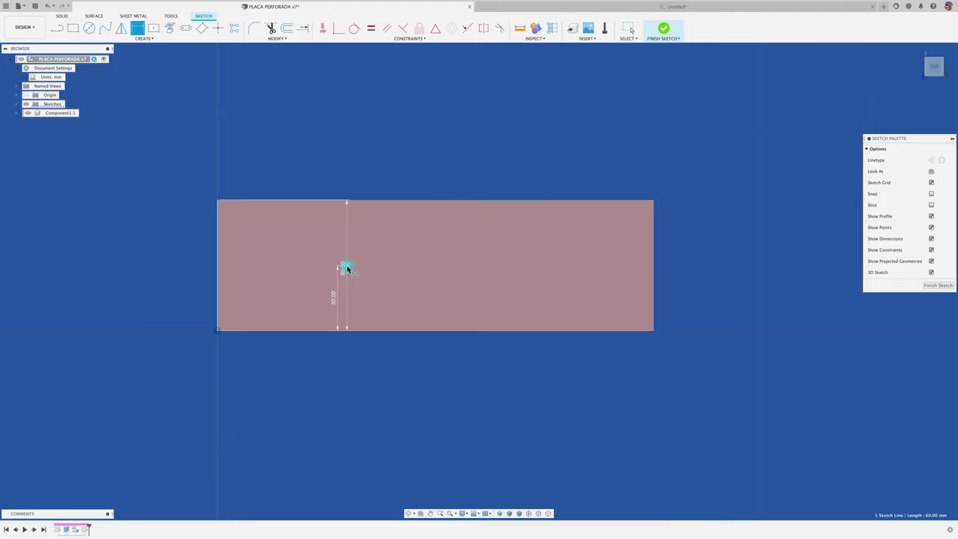
click(346, 267)
click(289, 397)
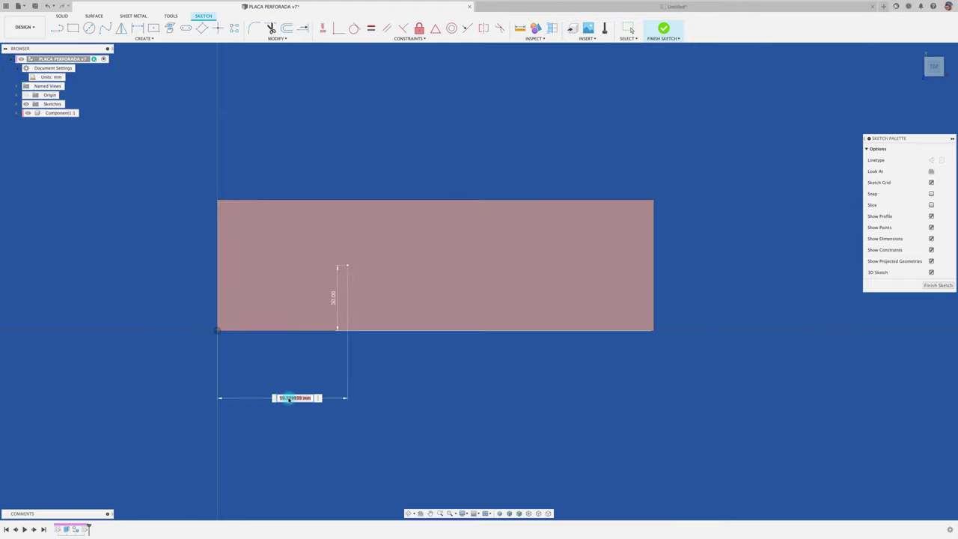
key(Return)
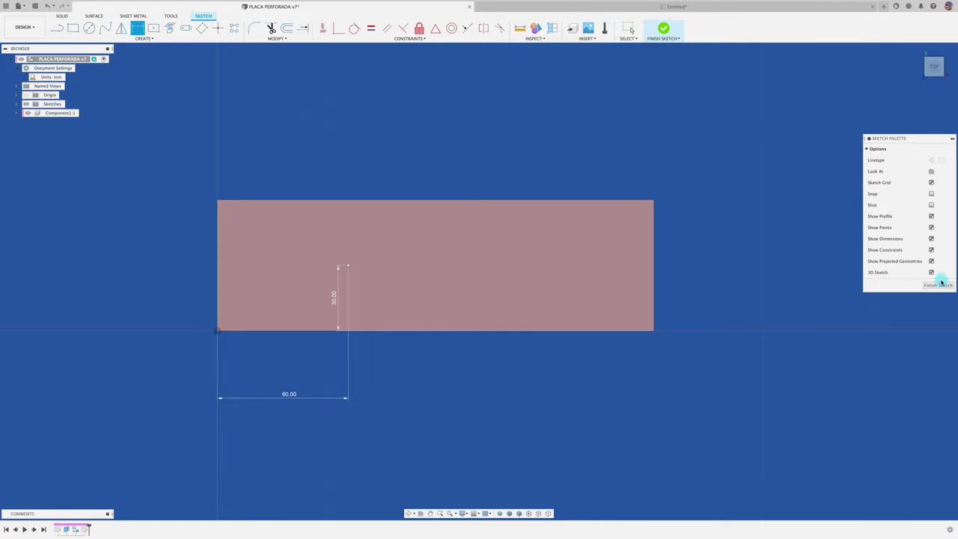
click(942, 287)
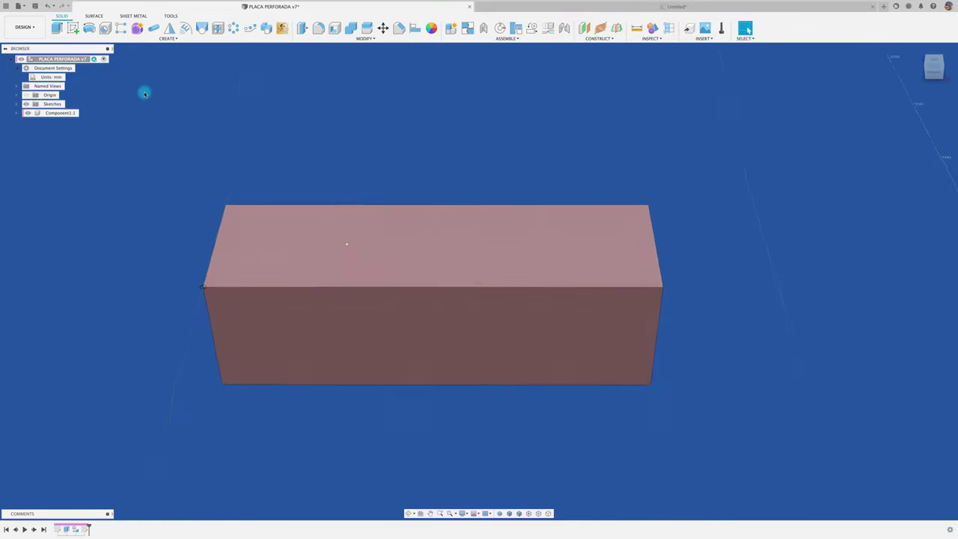
Step: Place a counterbored hole at the point with a 12.417 mm deep counterbore and M14x2 thread
click(106, 28)
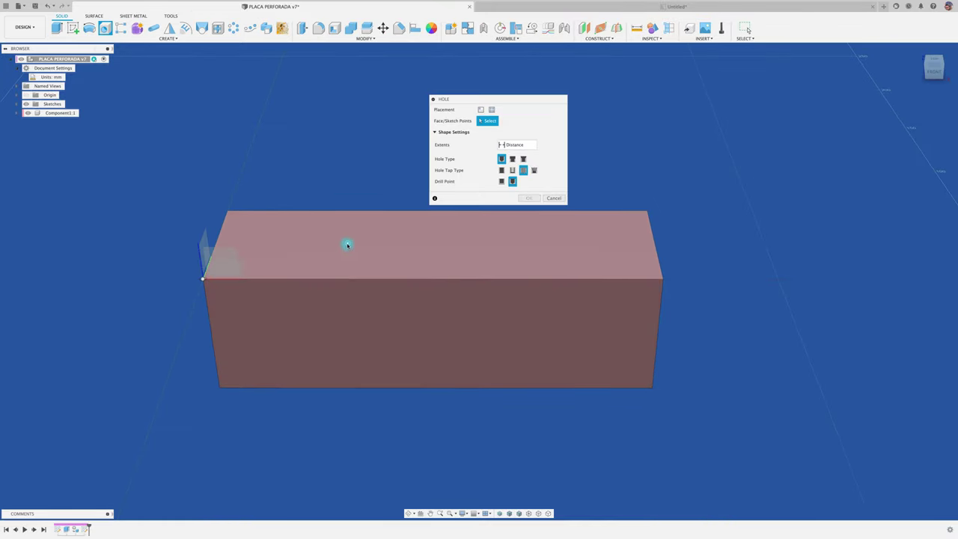
click(346, 245)
drag(517, 103, 648, 88)
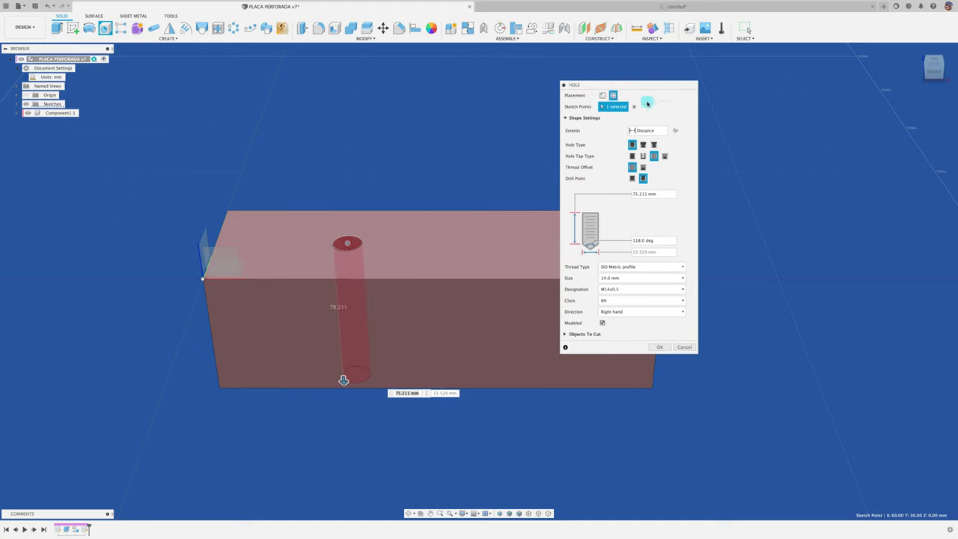
click(643, 146)
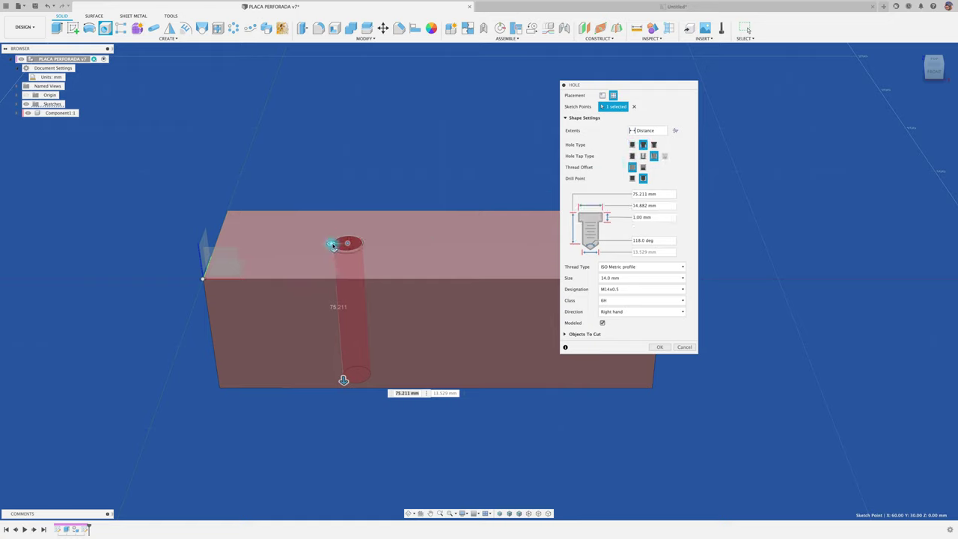
drag(333, 244, 335, 251)
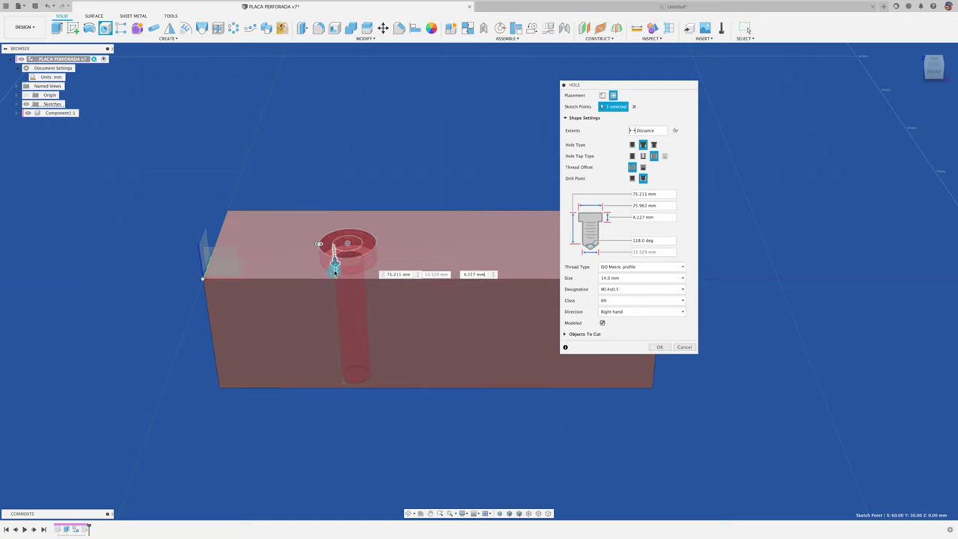
drag(334, 268, 335, 278)
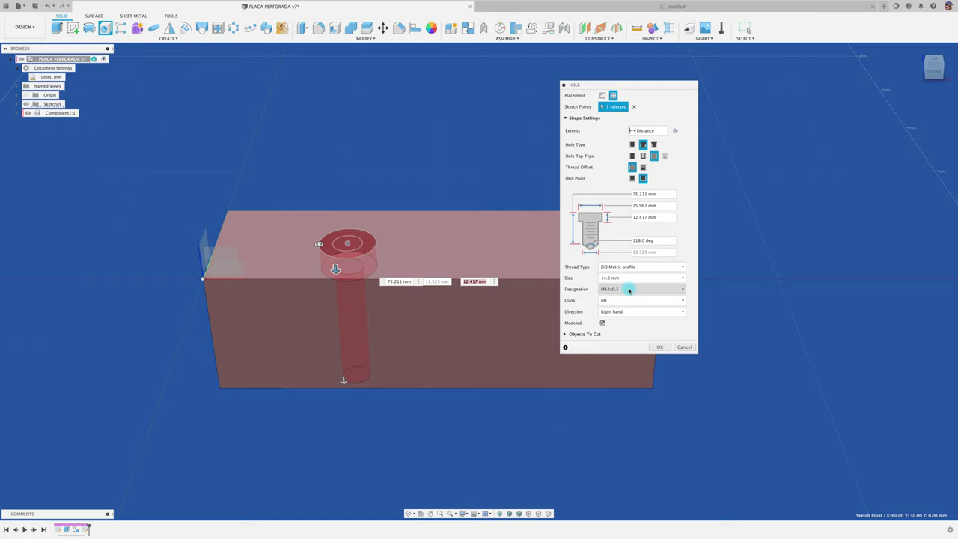
click(629, 290)
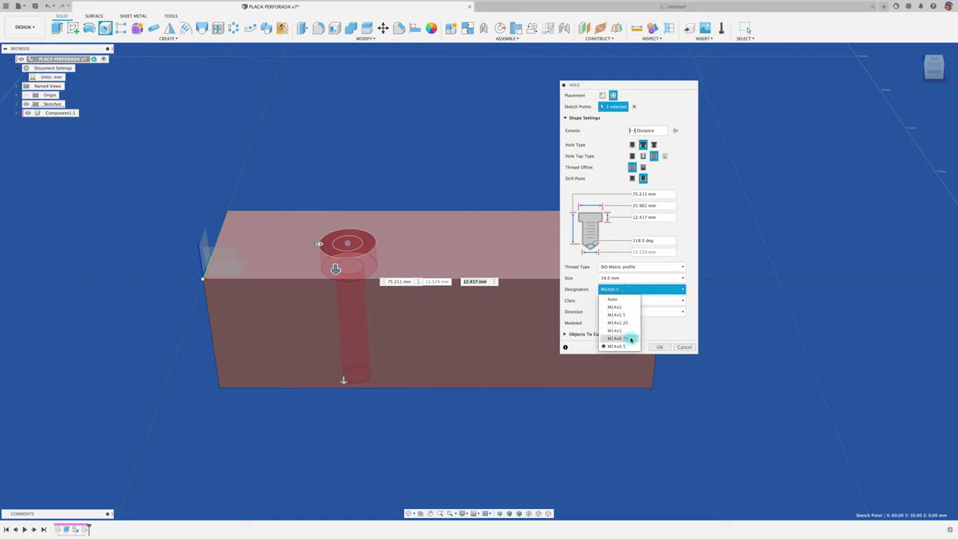
click(621, 308)
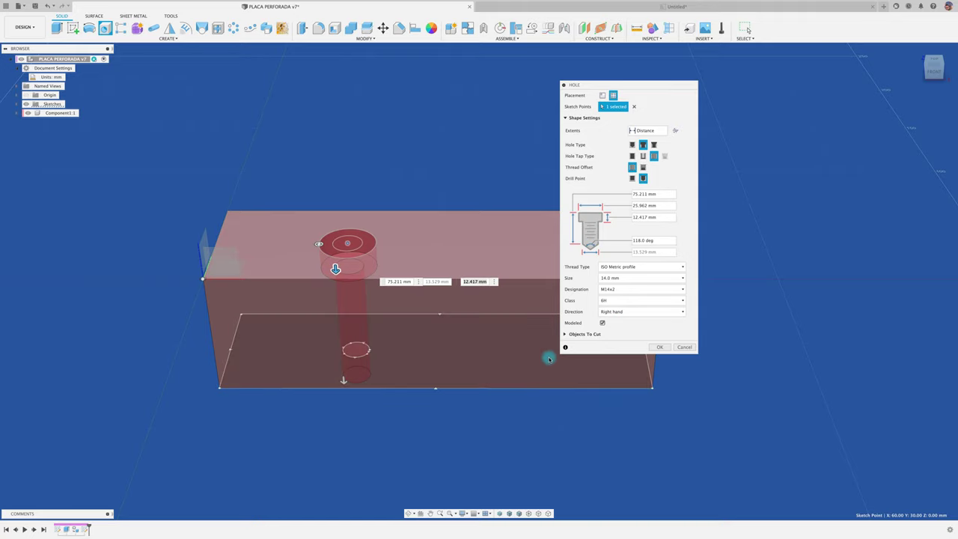
Step: Set the hole depth to about 48.354 mm and make its thread cosmetic, not modeled
shift+middle_drag(434, 341, 402, 325)
shift+middle_drag(363, 445, 370, 417)
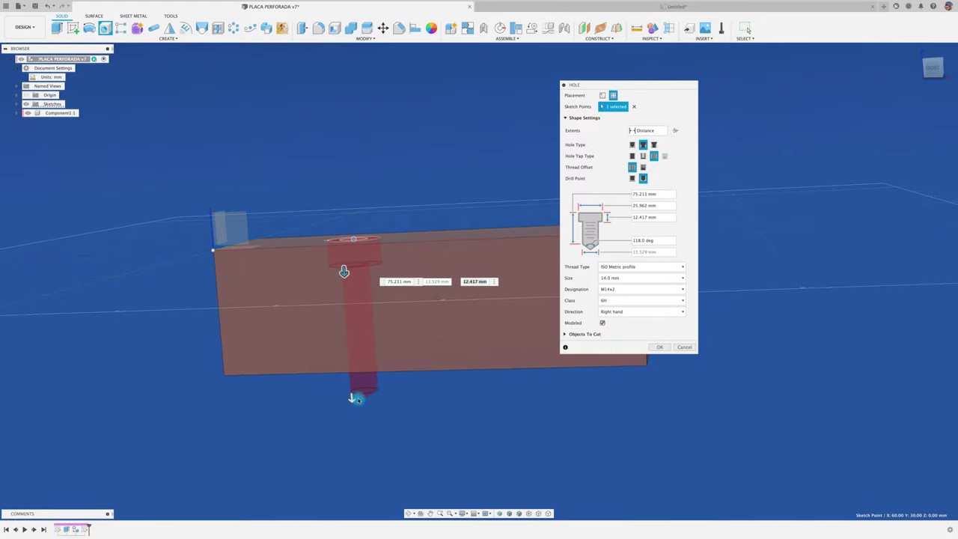
drag(352, 395, 349, 343)
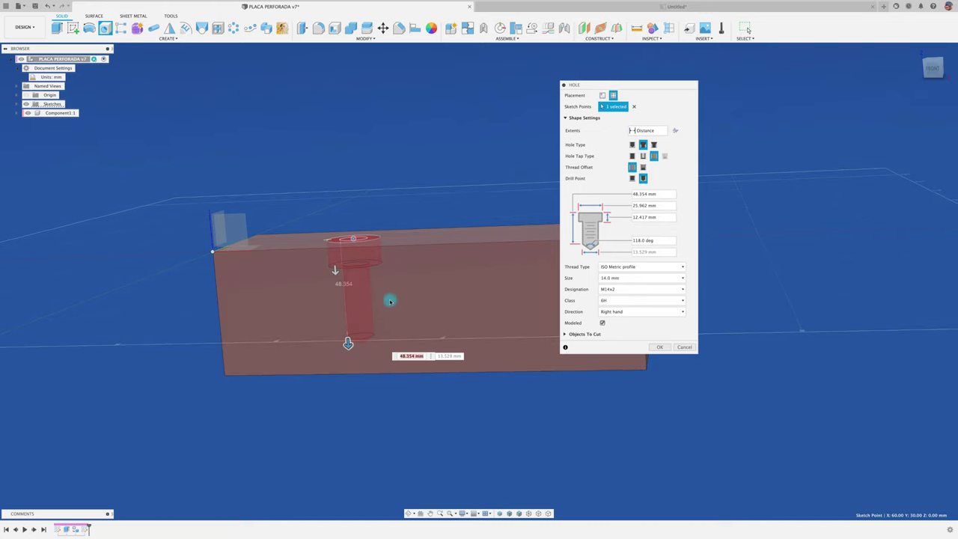
shift+middle_drag(474, 395, 476, 394)
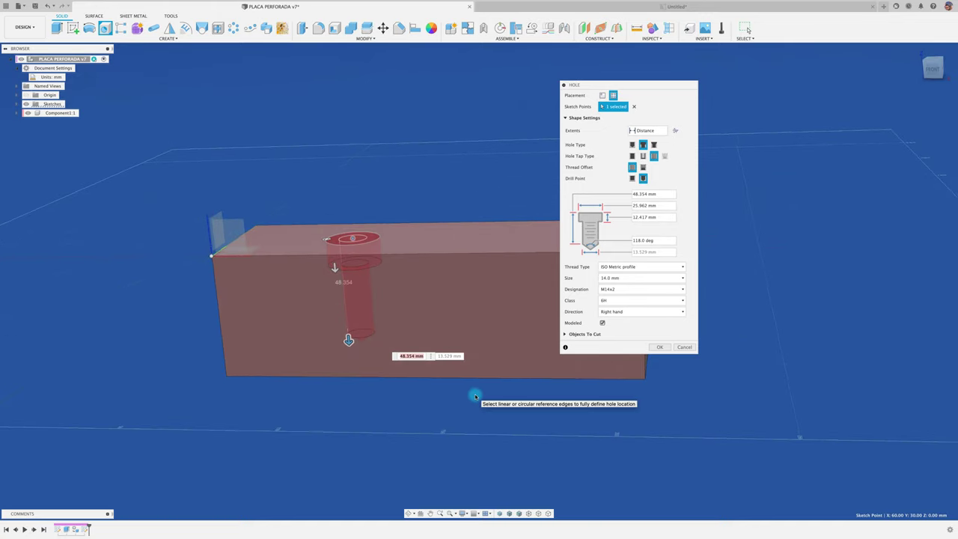
click(603, 322)
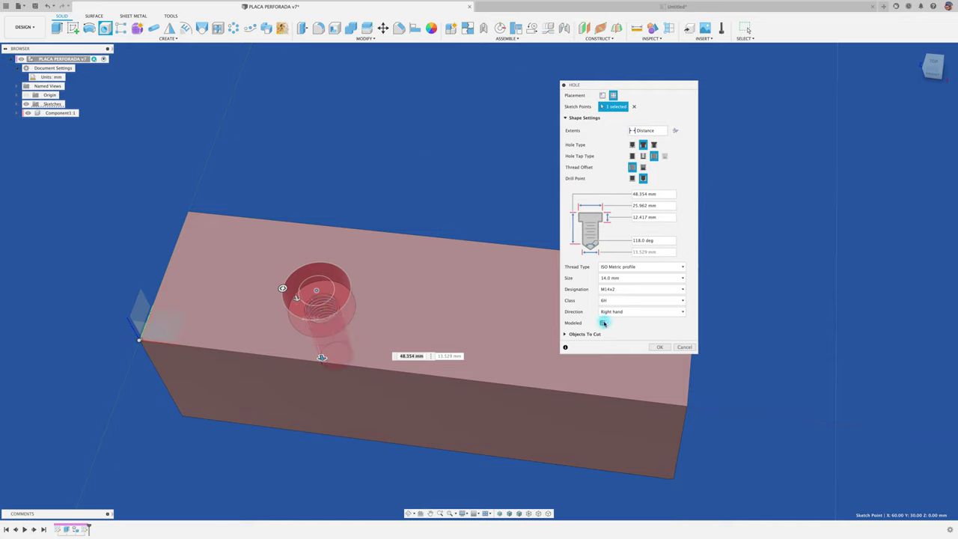
click(604, 324)
Step: Create the counterbored hole, save a new design version, and go to the drawing
click(658, 349)
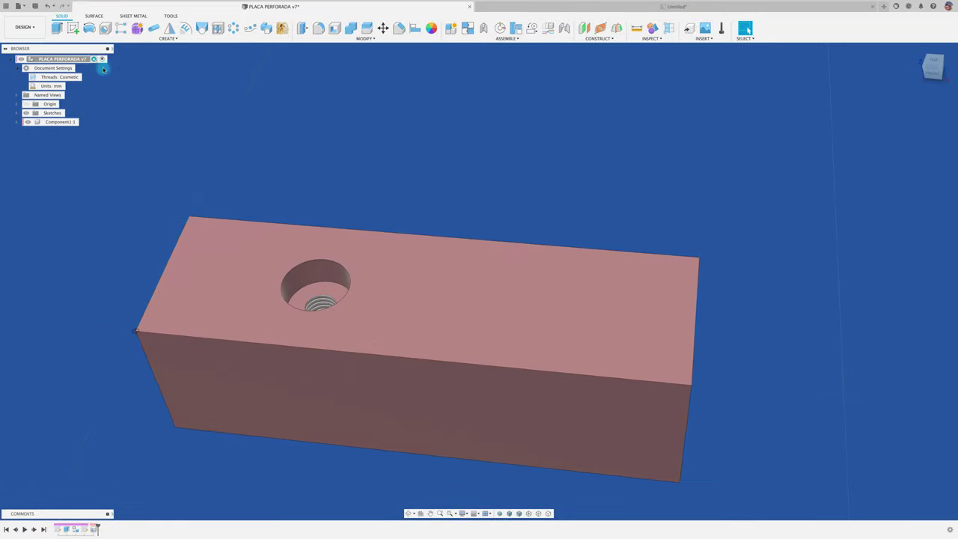
click(40, 7)
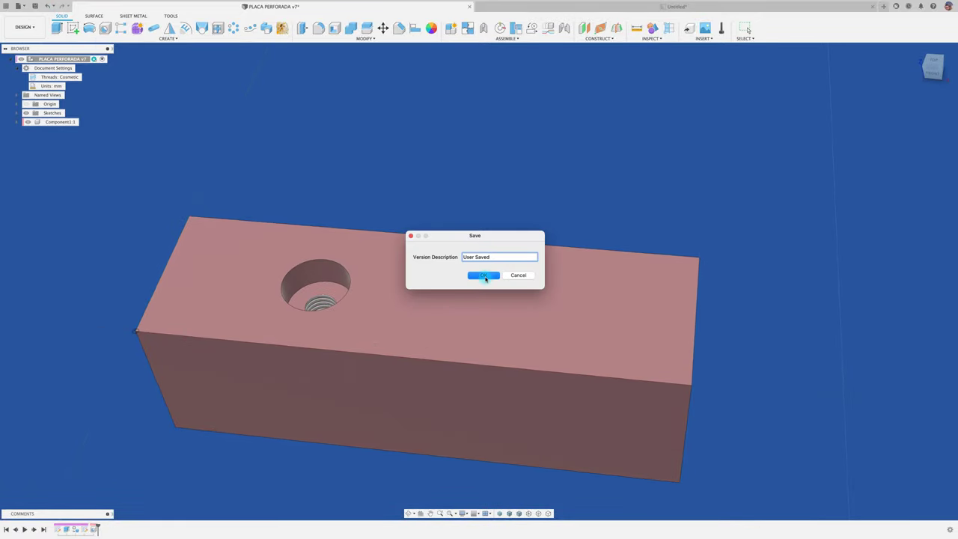
click(485, 275)
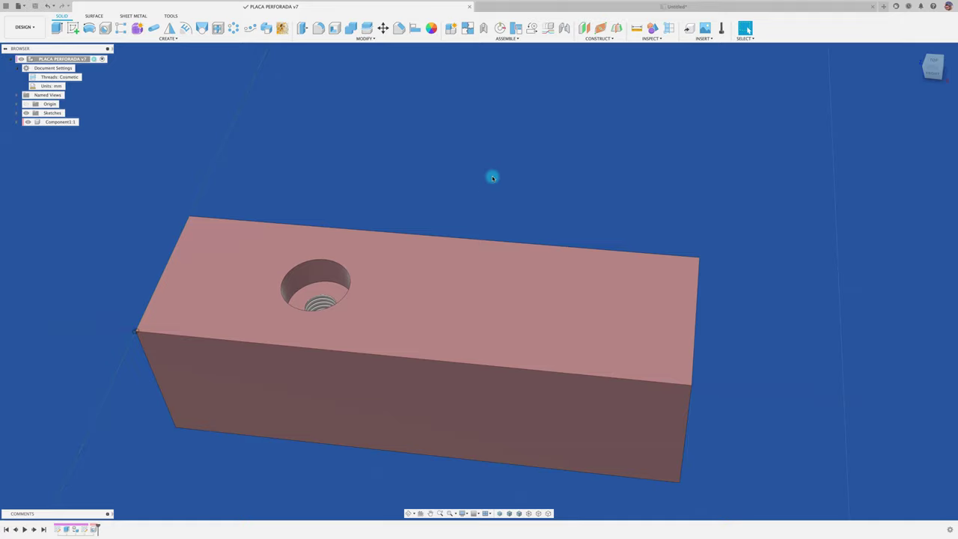
click(614, 5)
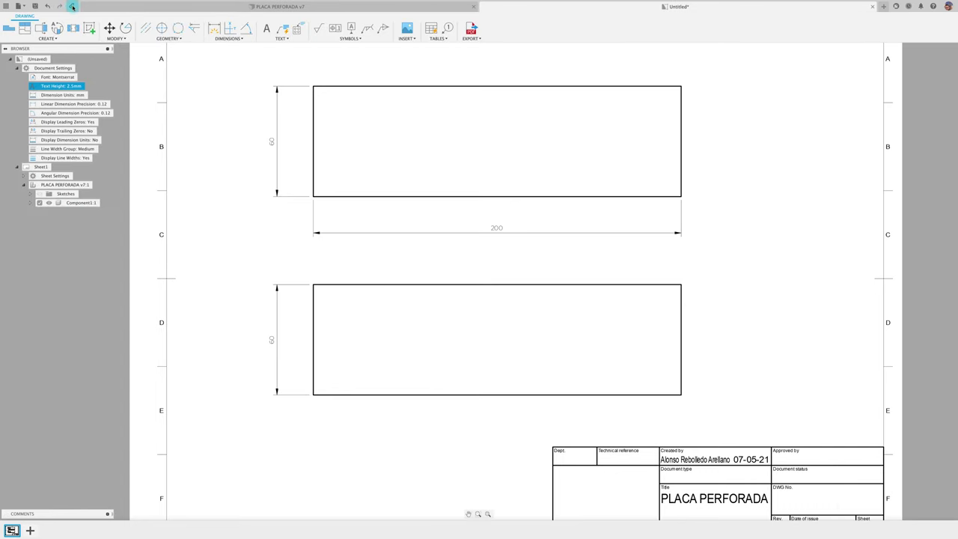
Step: Update the drawing and add the ⌀25.96 x 12.42, M14x2 6H x 48.35 note above the plan view
click(73, 6)
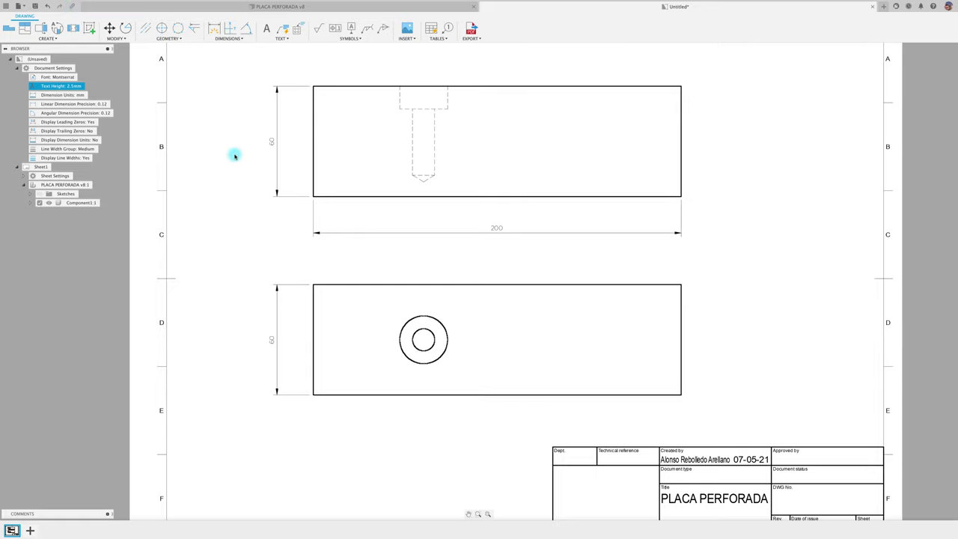
scroll(463, 246, up, 1)
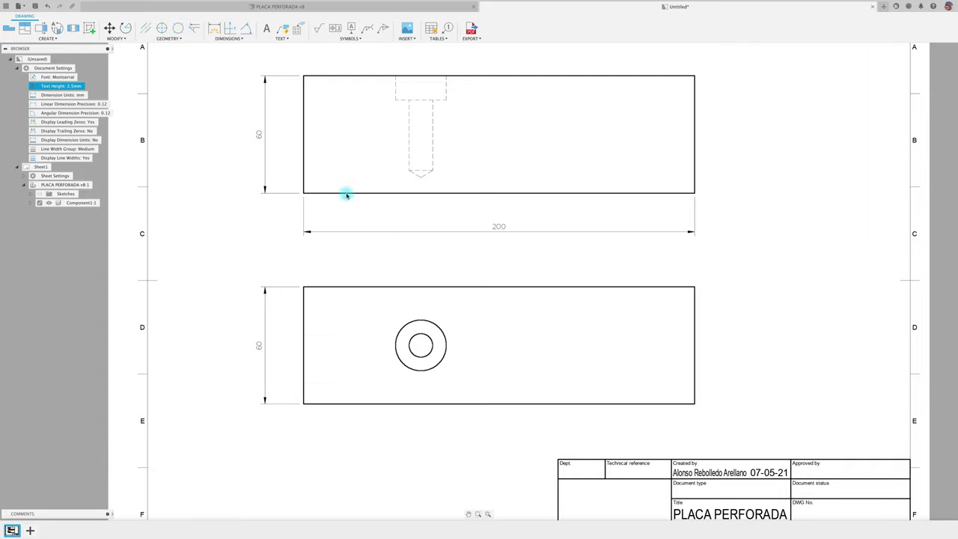
click(295, 28)
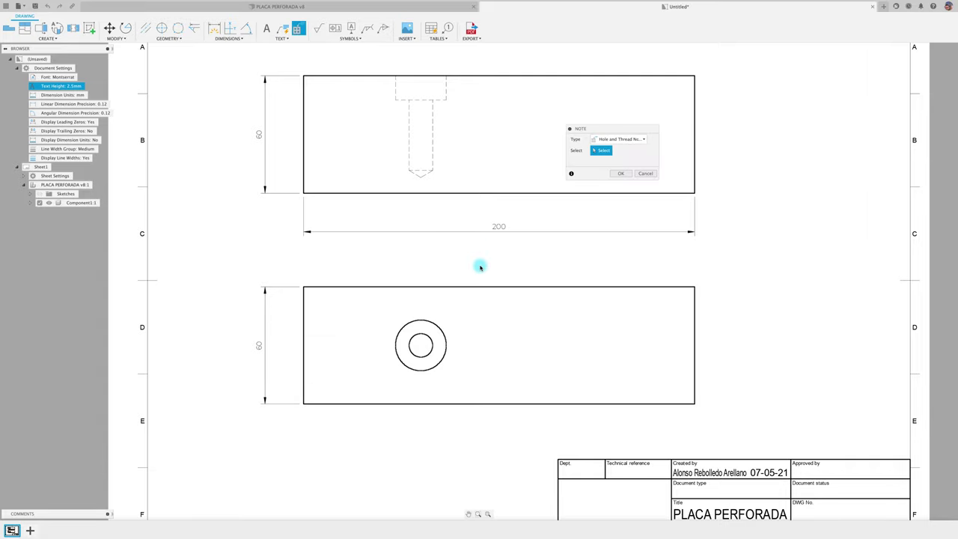
click(427, 335)
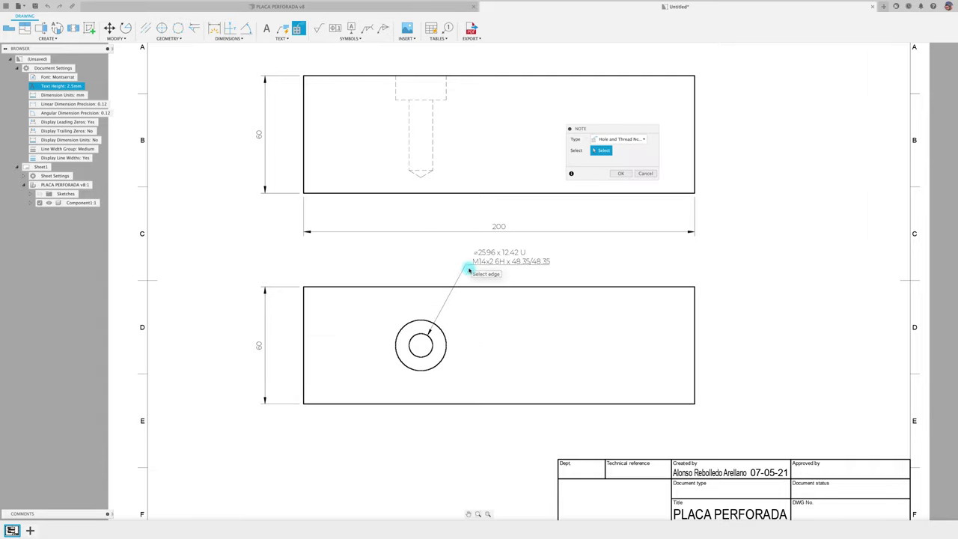
click(465, 263)
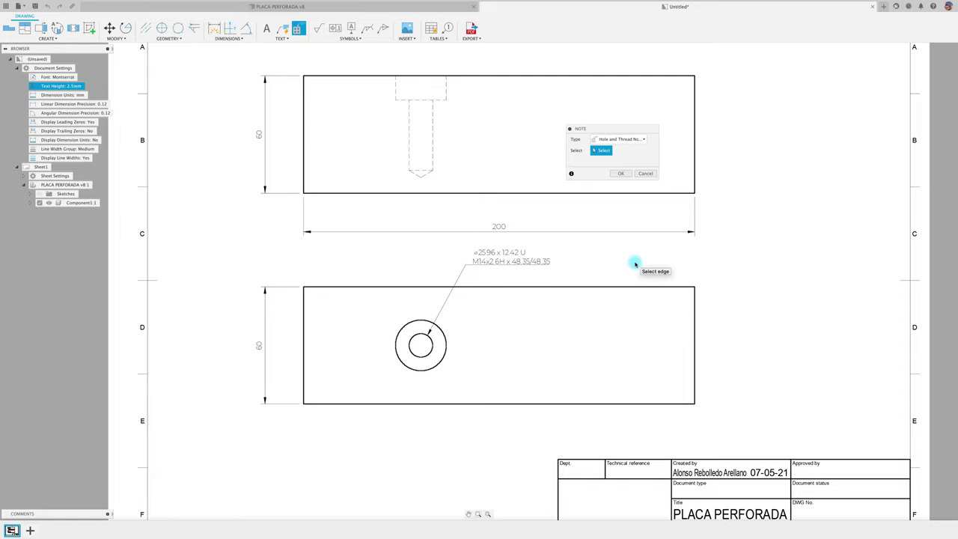
click(620, 174)
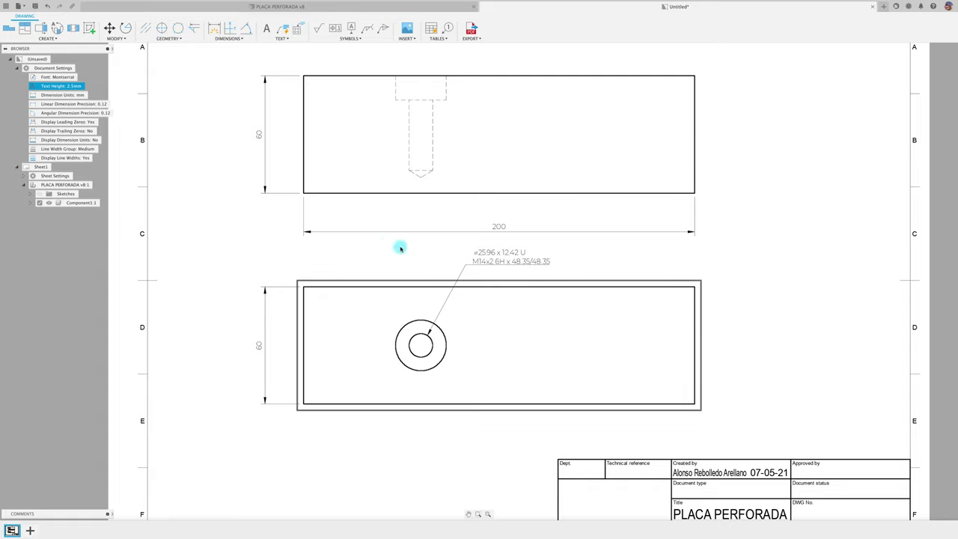
Step: Dimension the counterbore width as 25.96 and its depth as 12.42
scroll(397, 254, down, 2)
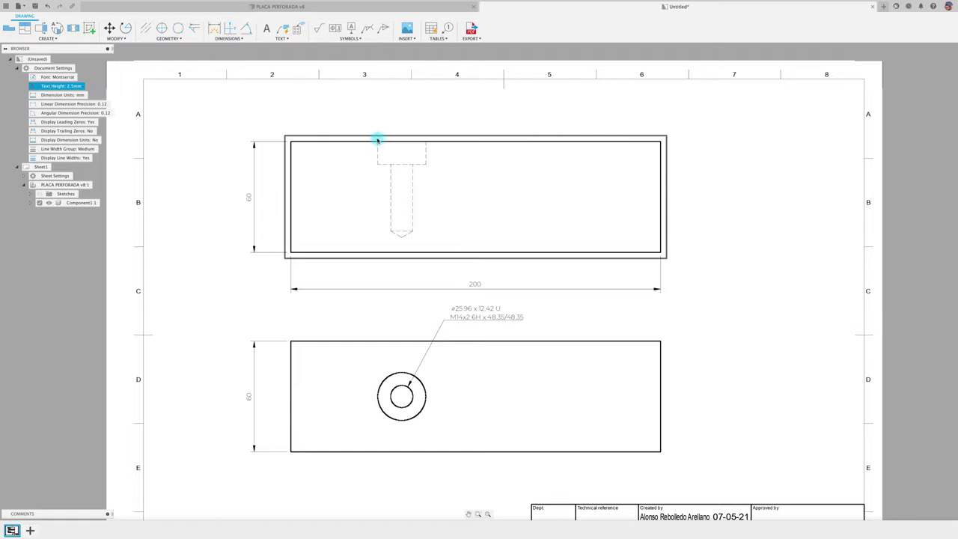
click(214, 28)
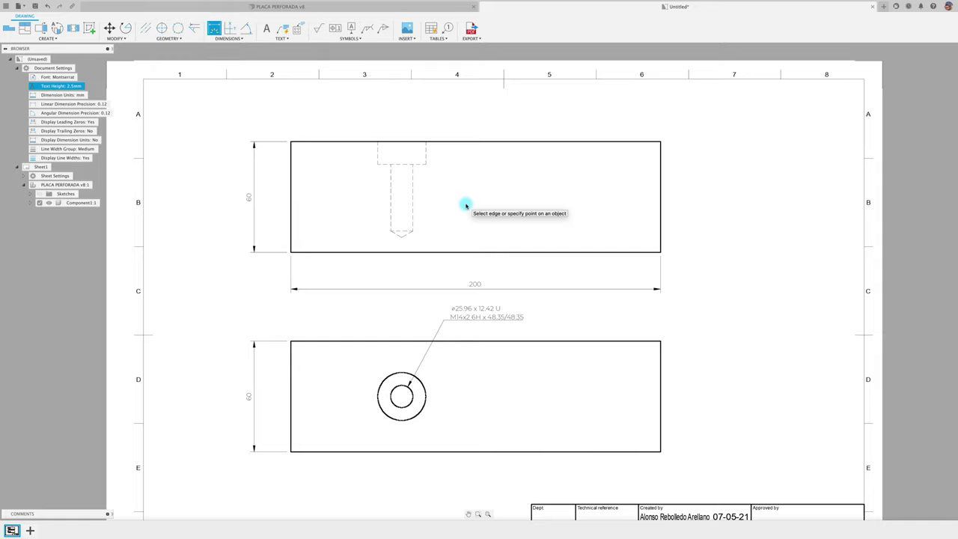
click(390, 163)
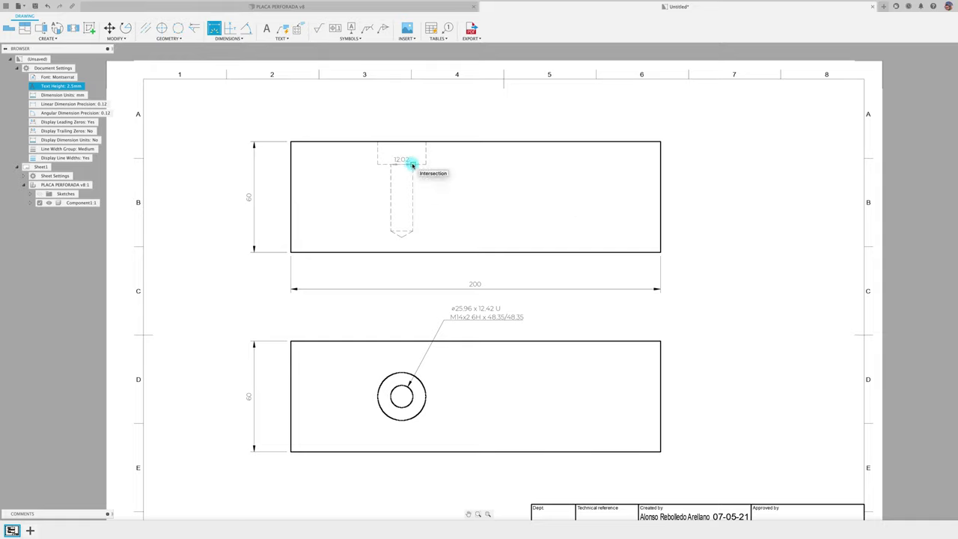
key(Escape)
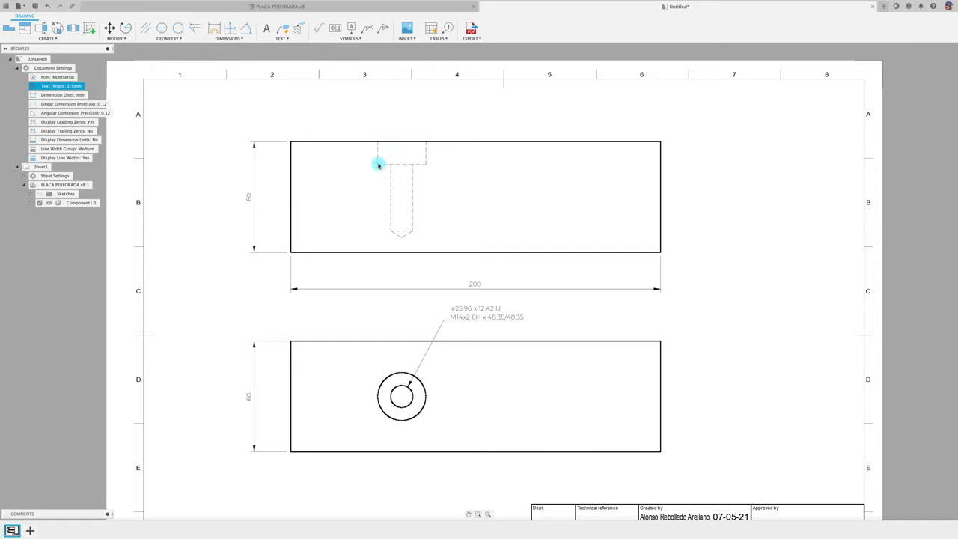
click(213, 28)
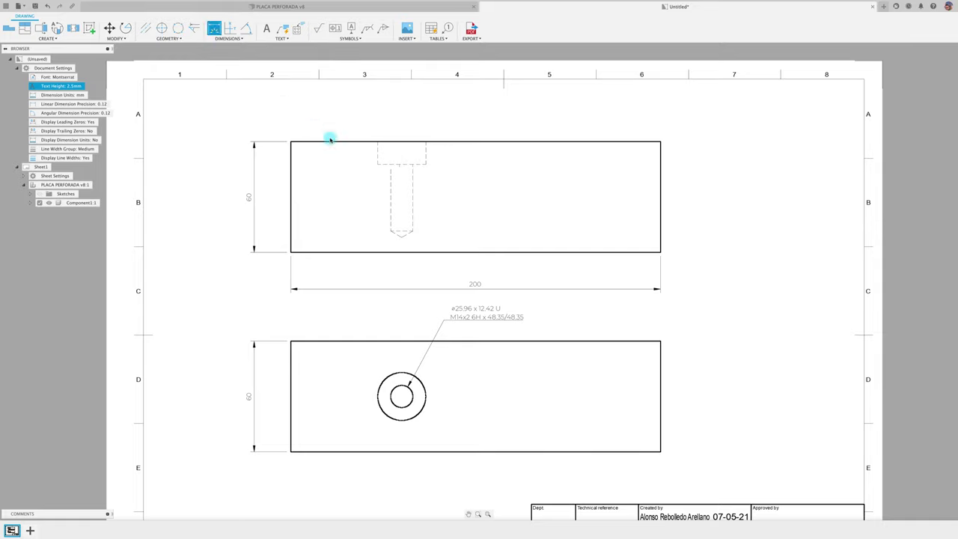
click(377, 165)
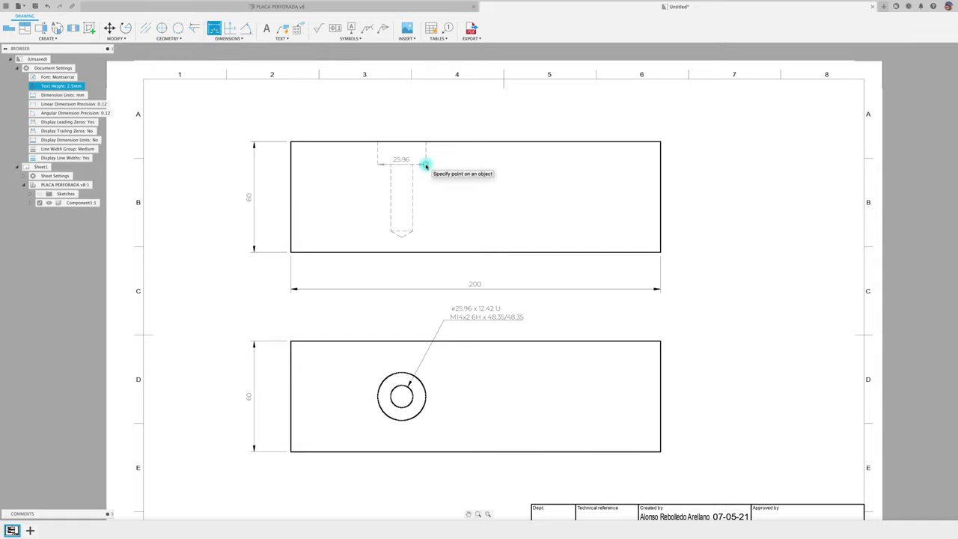
click(425, 165)
click(423, 123)
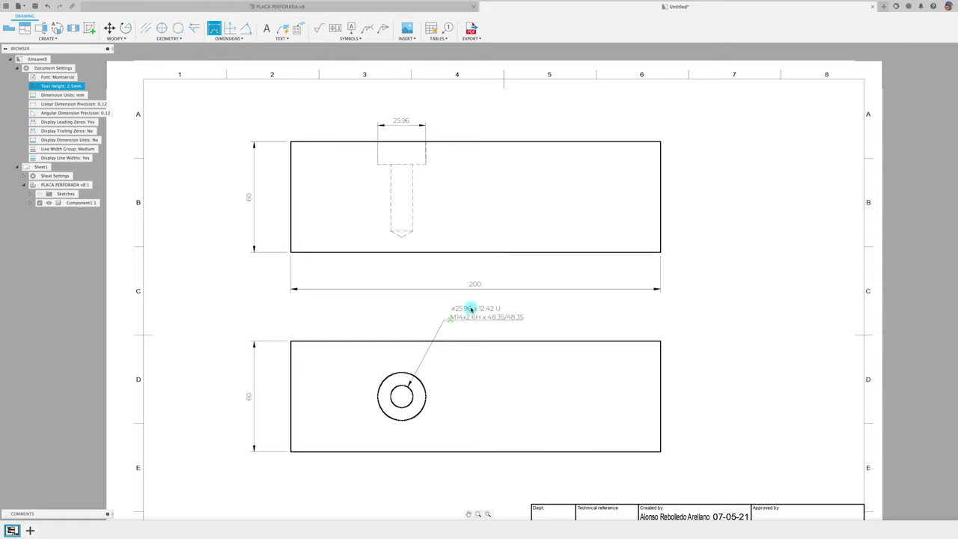
click(425, 163)
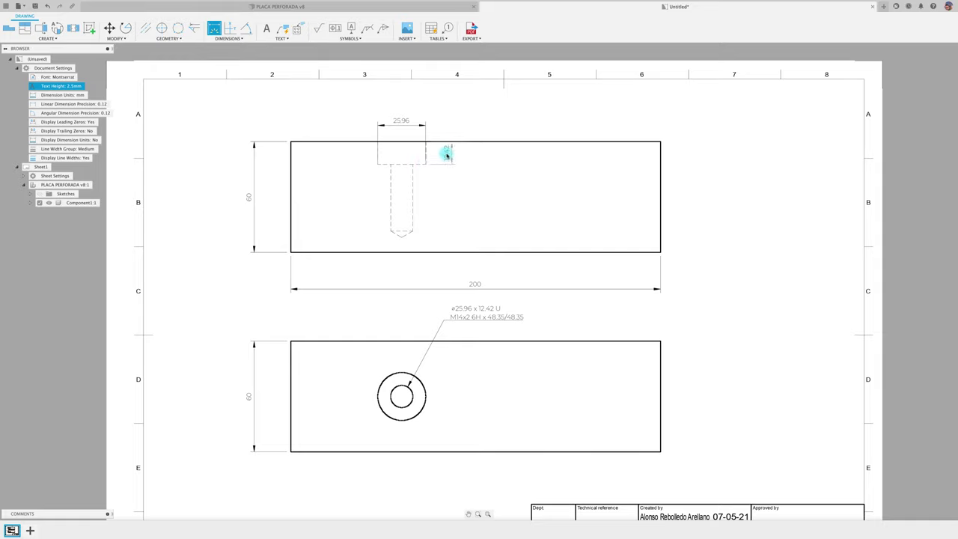
click(450, 159)
click(456, 308)
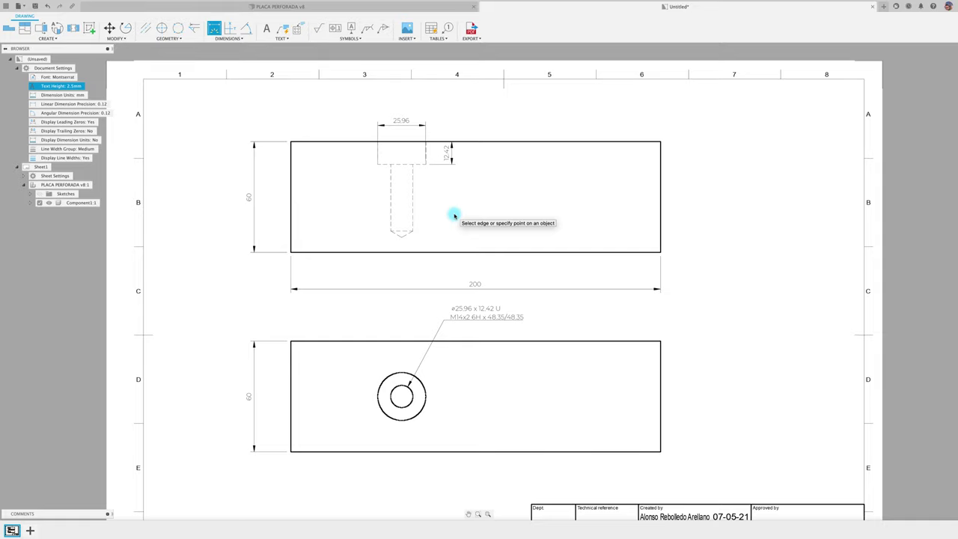
Step: Add the 12.02 threaded hole width and a centre mark on the hole circle
click(391, 231)
click(413, 230)
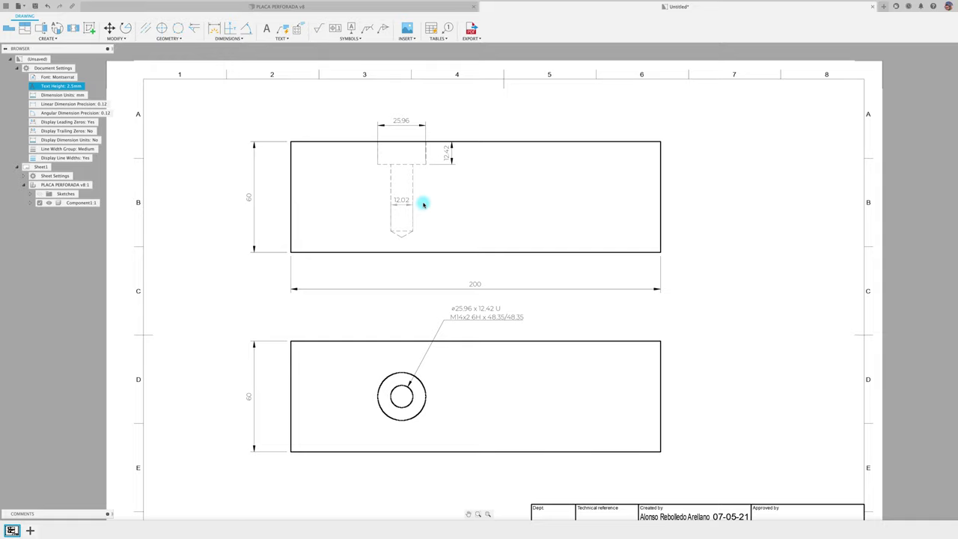
click(423, 205)
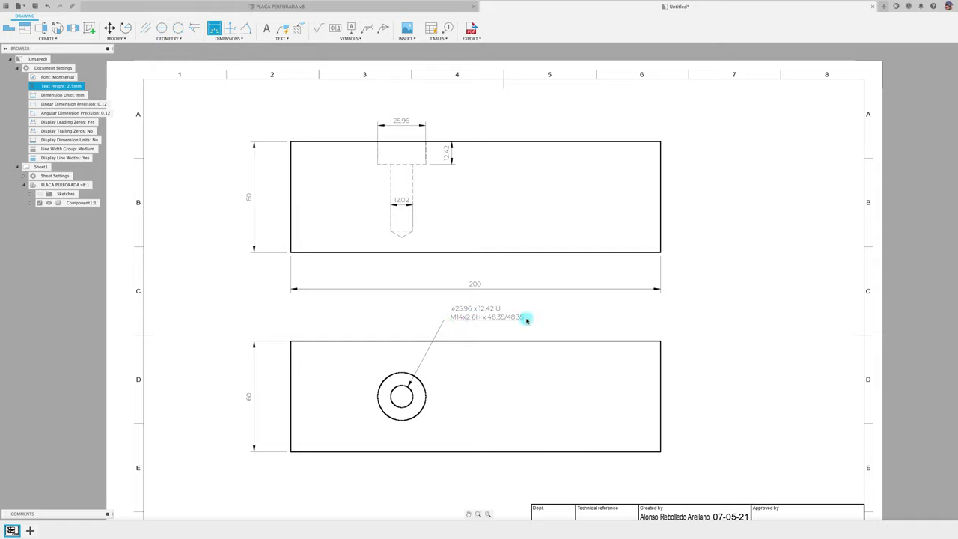
key(Escape)
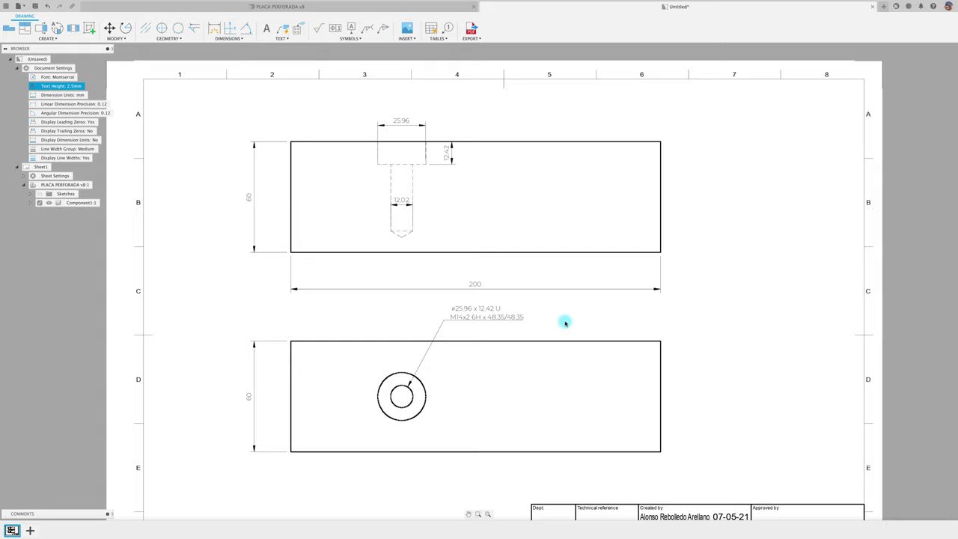
click(162, 28)
click(413, 382)
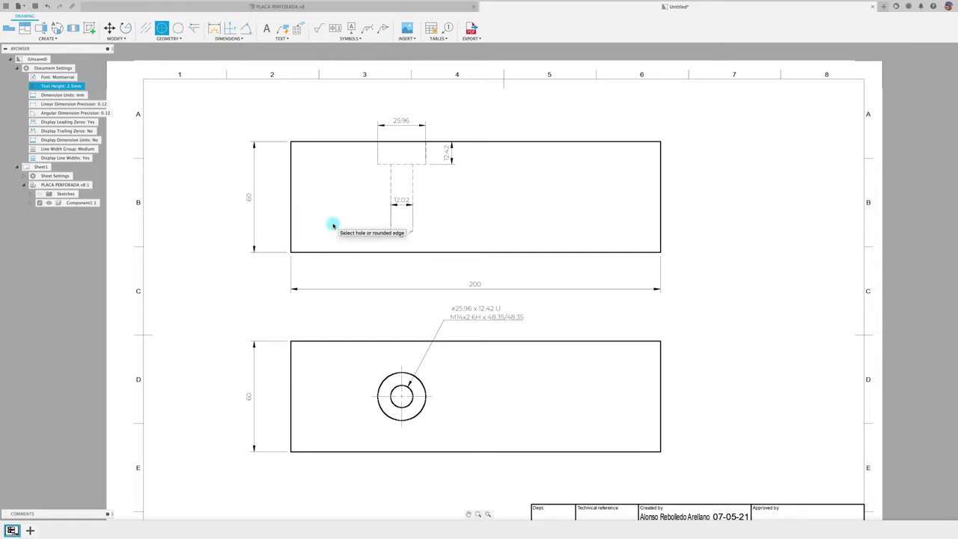
click(331, 7)
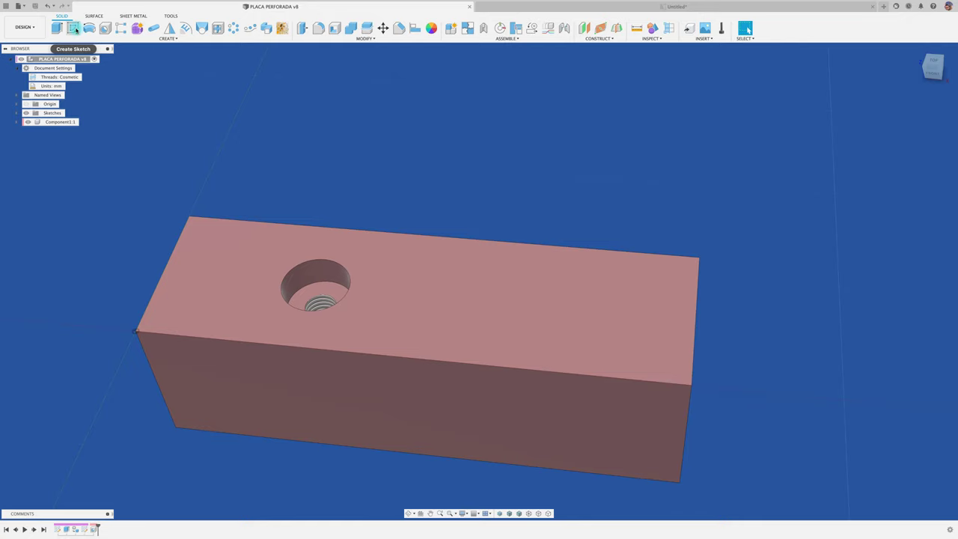
Step: Sketch a second point on the top face to the right of the counterbored hole
click(73, 28)
click(449, 269)
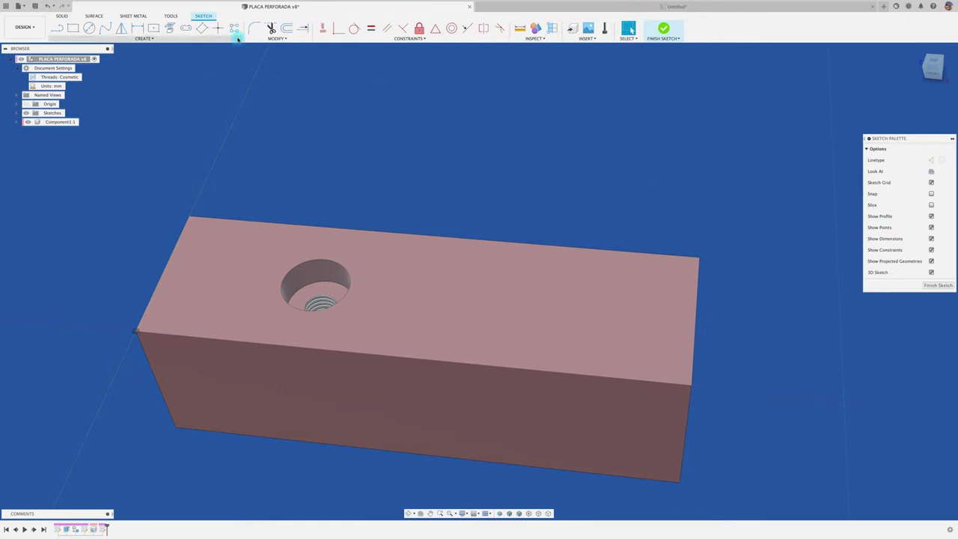
click(218, 28)
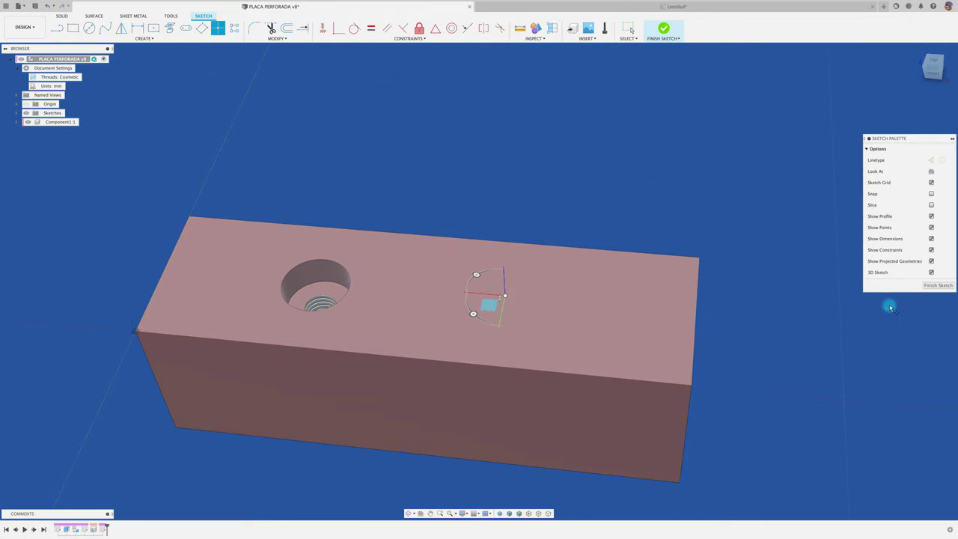
click(938, 285)
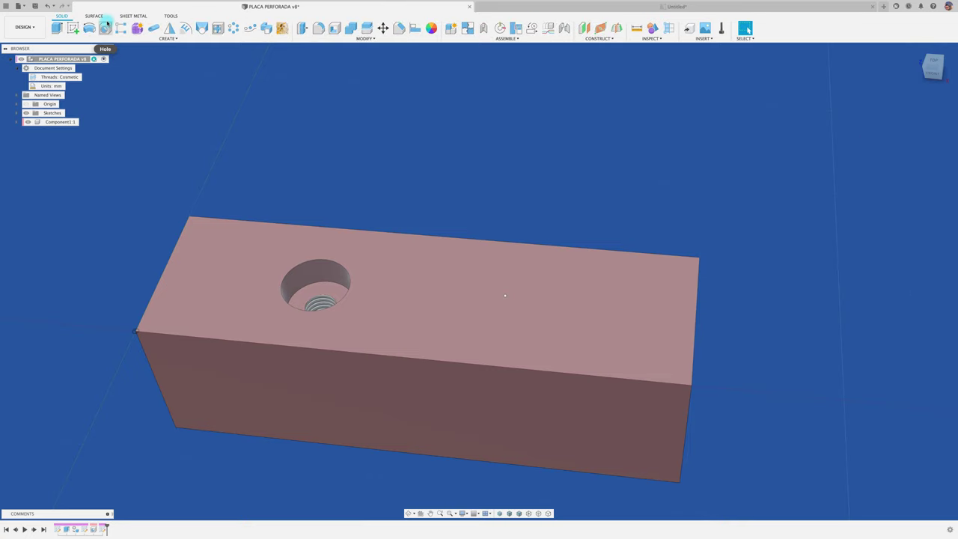
click(105, 28)
Step: Place a simple hole at the new point, 80.913 mm deep
click(506, 298)
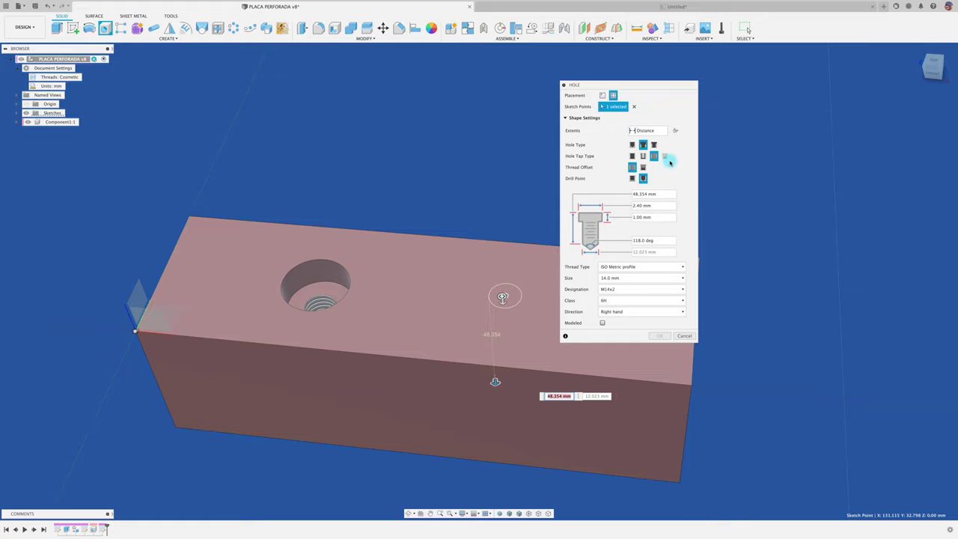
click(632, 145)
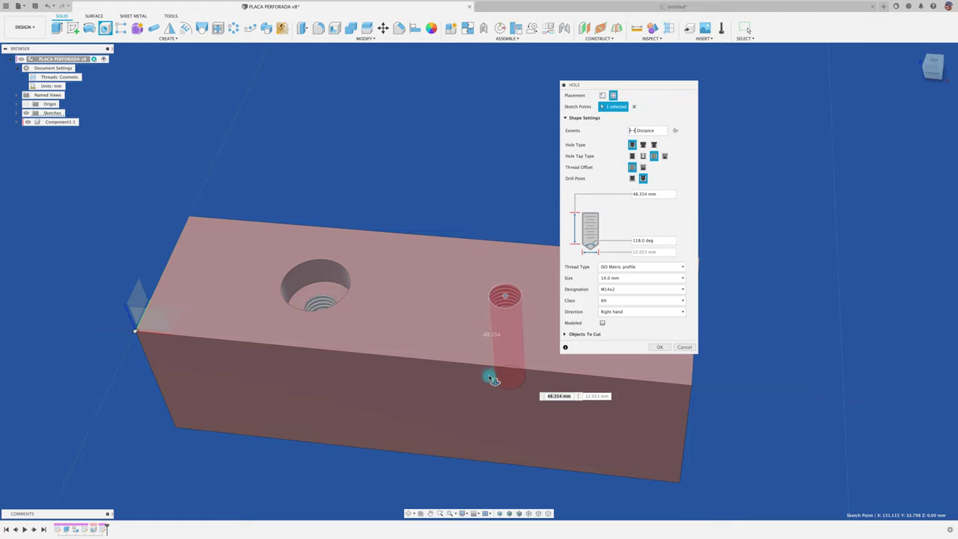
drag(494, 396, 505, 481)
shift+middle_drag(504, 479, 474, 466)
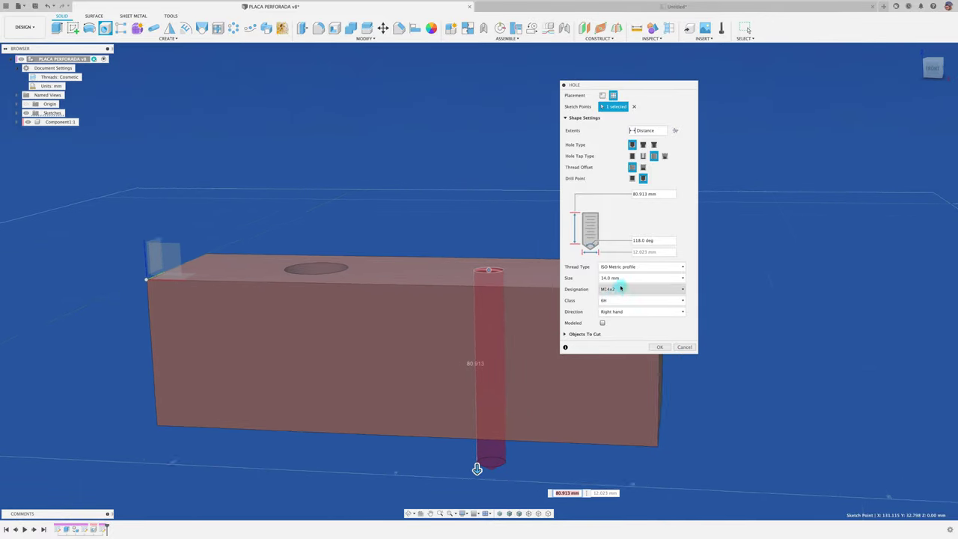
Step: Thread it as ISO Metric Trapezoidal, size 20 mm, class 7H, and create the hole
click(642, 268)
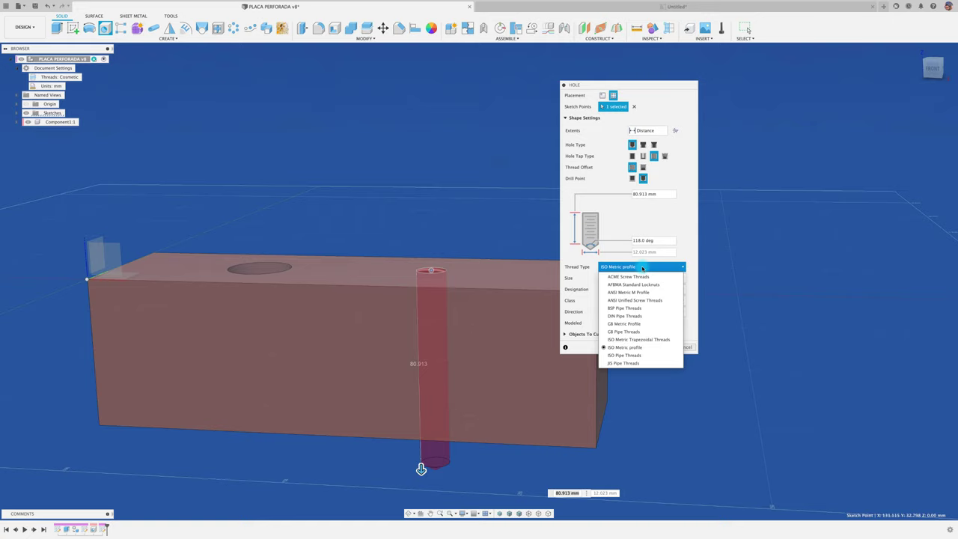
click(640, 342)
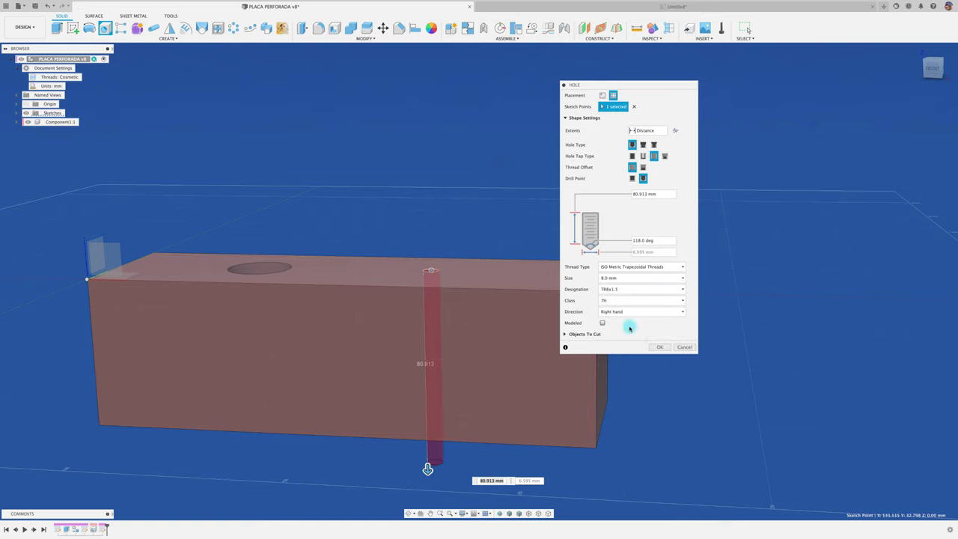
shift+middle_drag(630, 328, 475, 408)
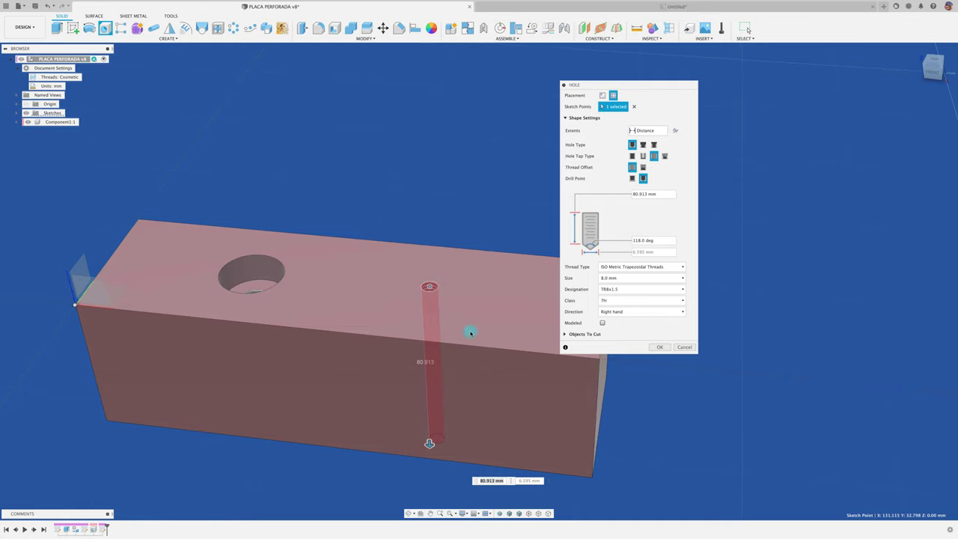
shift+middle_drag(470, 332, 473, 328)
click(637, 278)
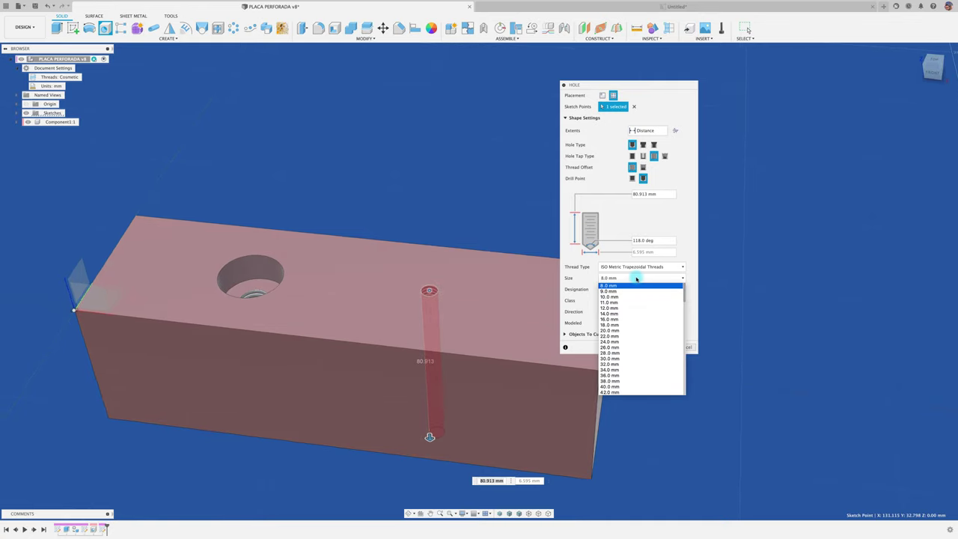
click(621, 331)
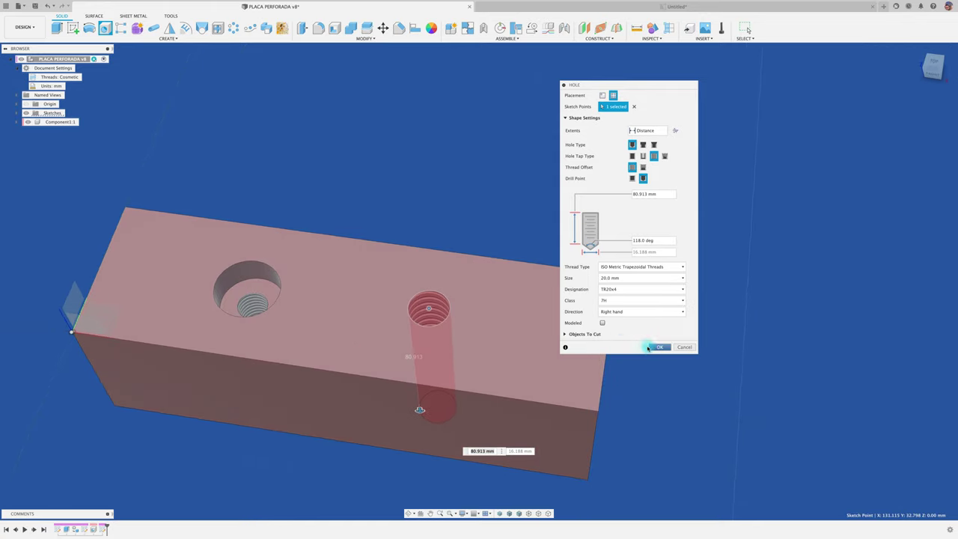
click(605, 300)
click(611, 312)
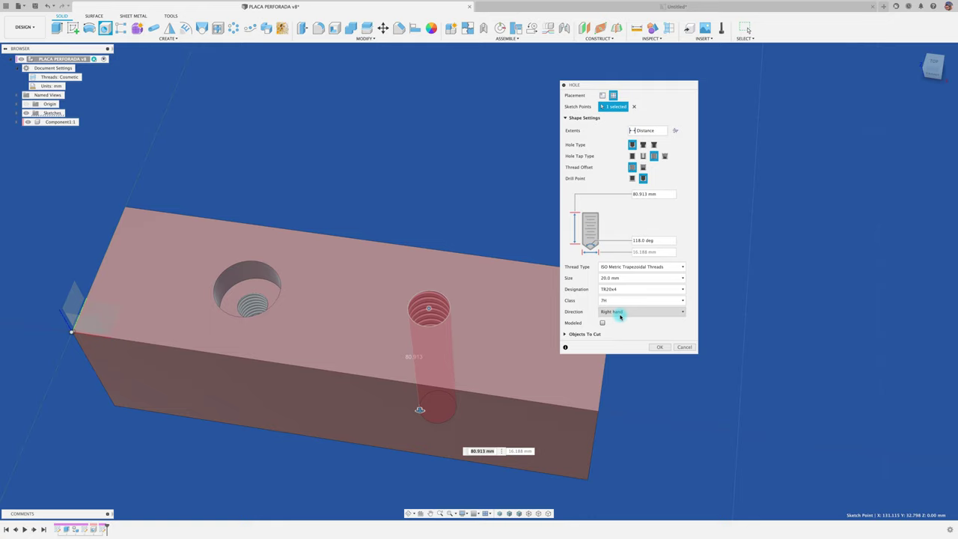
click(604, 292)
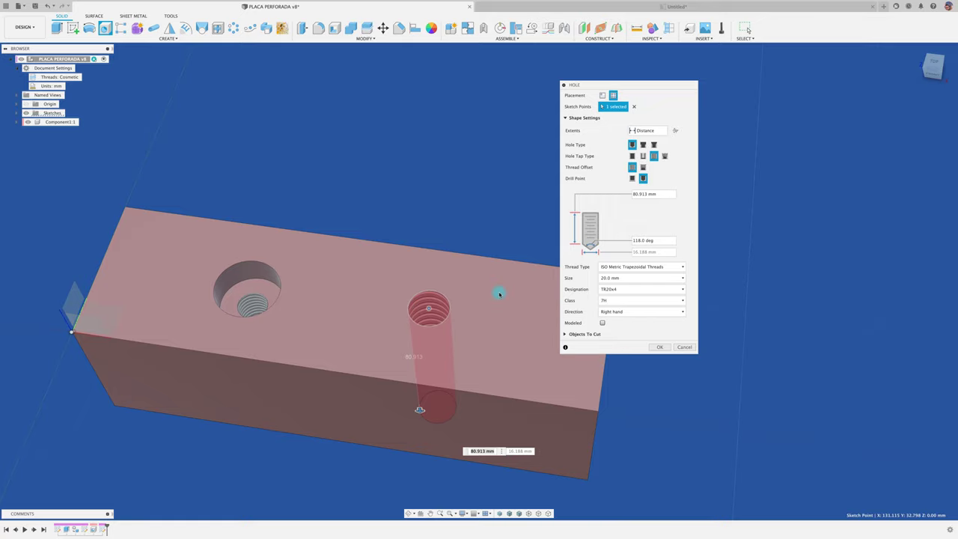
click(662, 348)
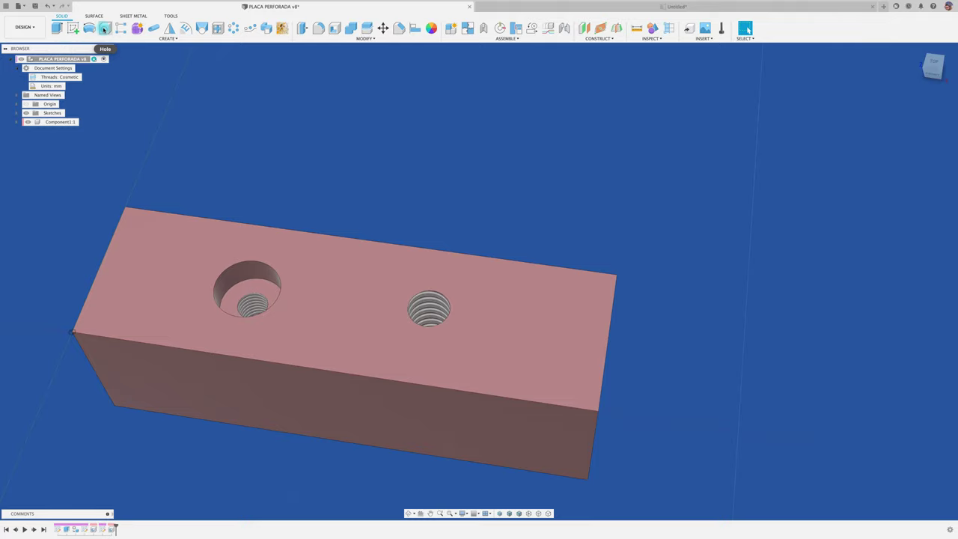
Step: Save a new version of the design and return to the drawing sheet
click(35, 6)
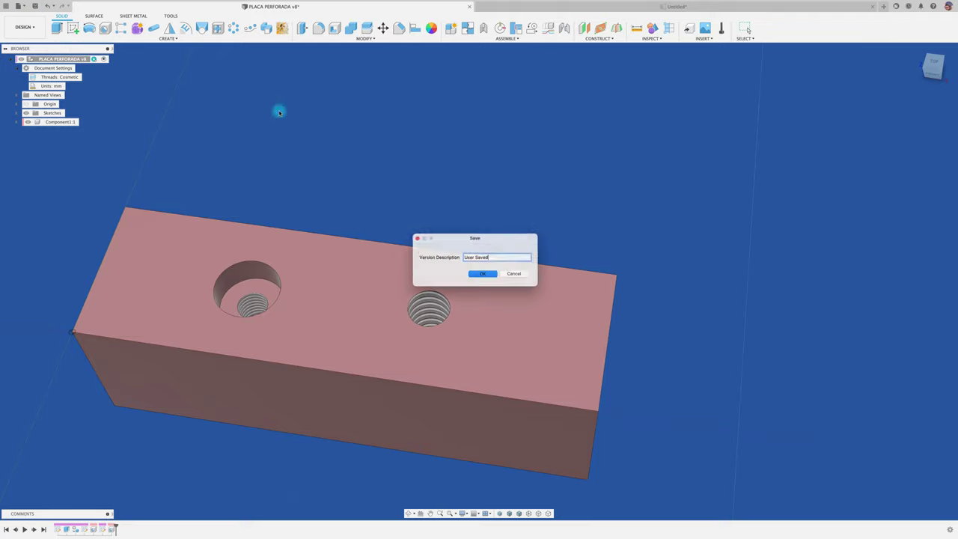
click(488, 275)
click(552, 7)
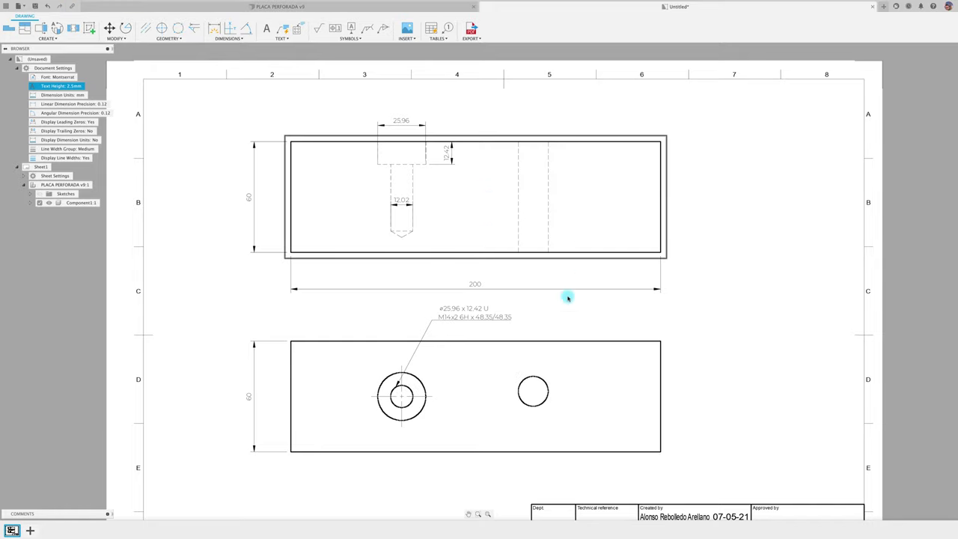
middle_drag(573, 306, 539, 314)
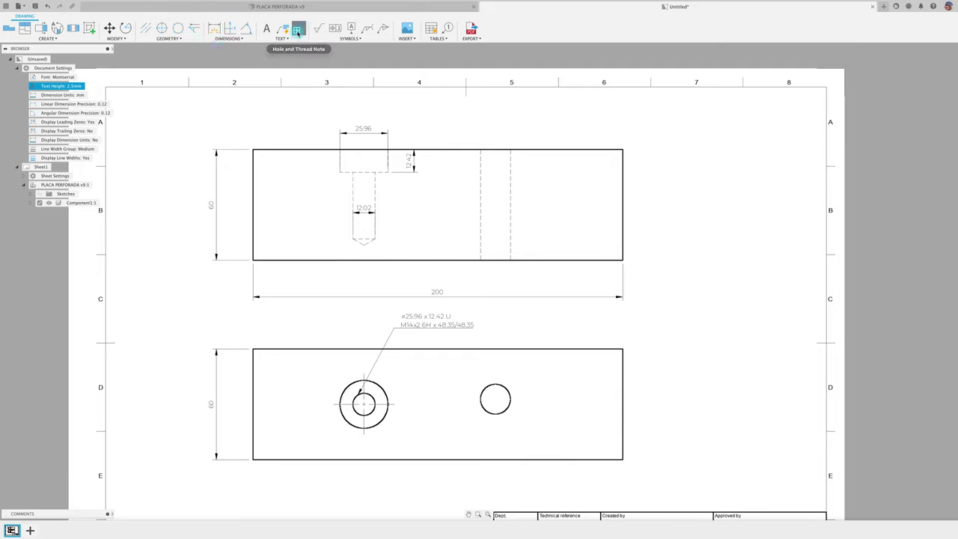
Step: Add a TR20x4 7H x 80.91 thread note to the second hole
click(297, 28)
click(506, 388)
click(532, 328)
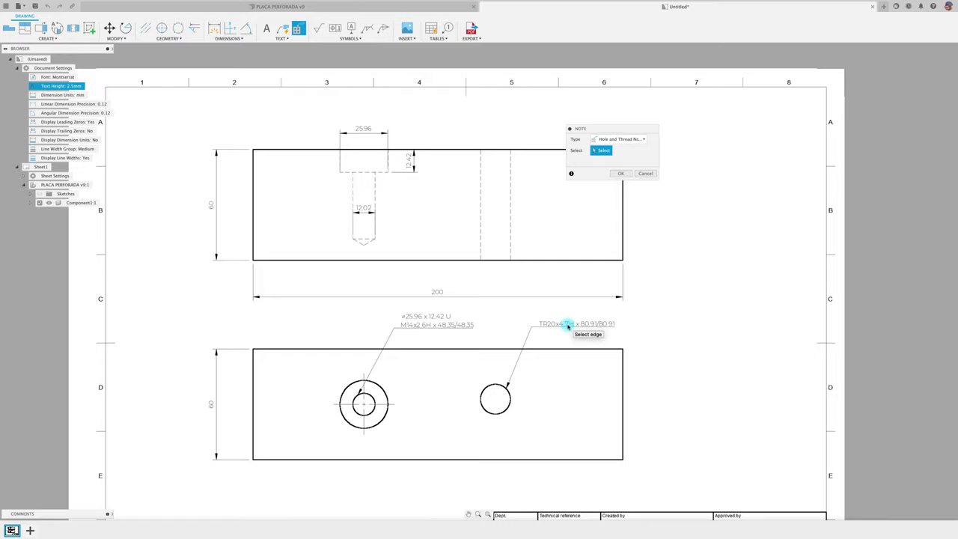
click(622, 174)
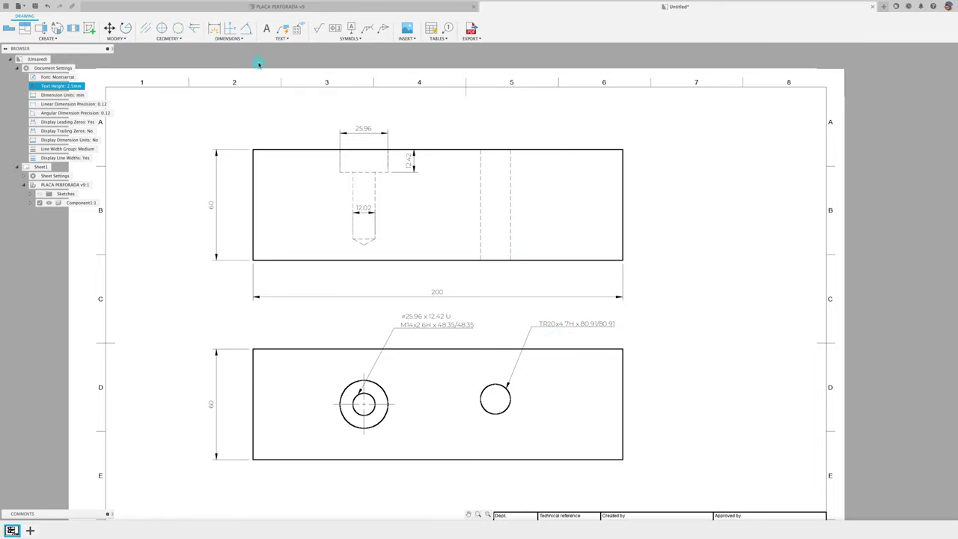
Step: Locate the counterbored hole with a 30 dimension from the top edge and 60 from the left edge
click(215, 29)
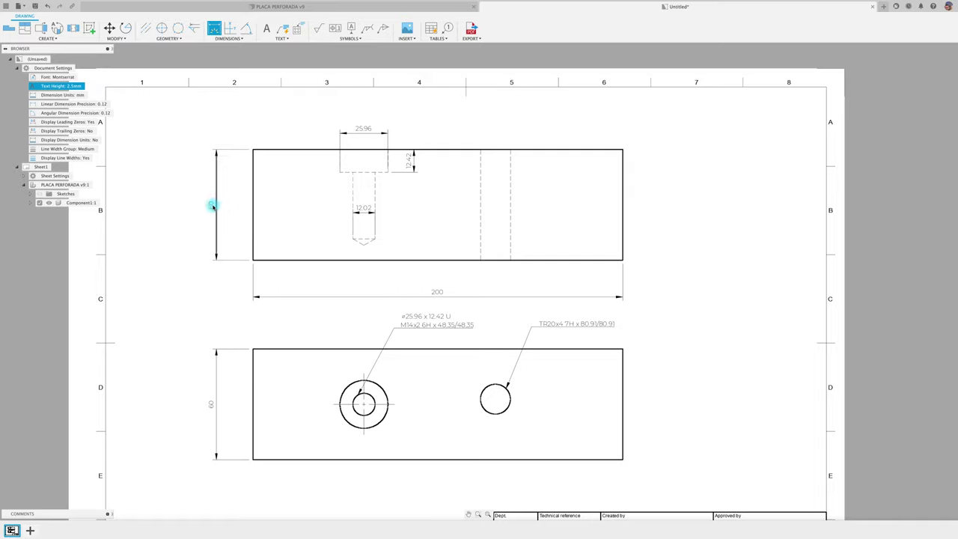
click(322, 349)
click(333, 405)
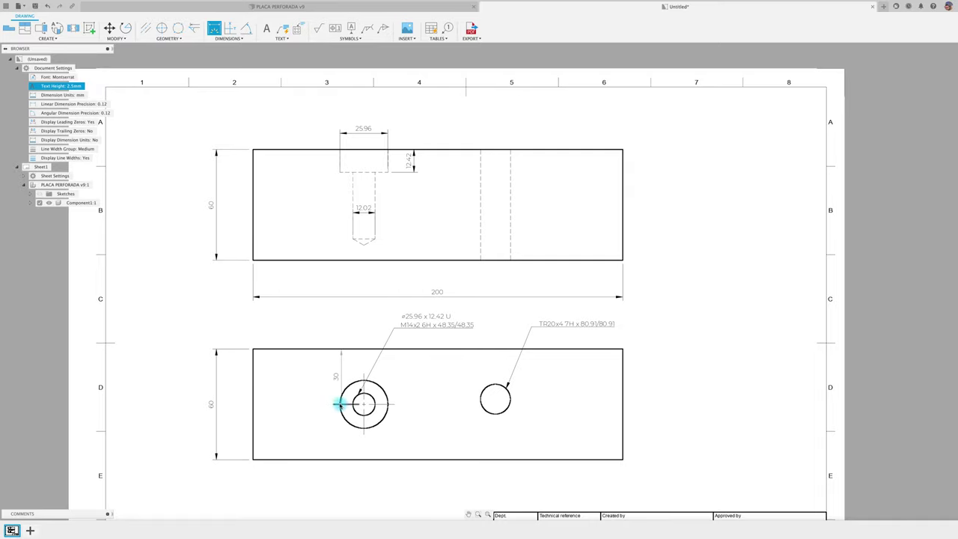
click(243, 402)
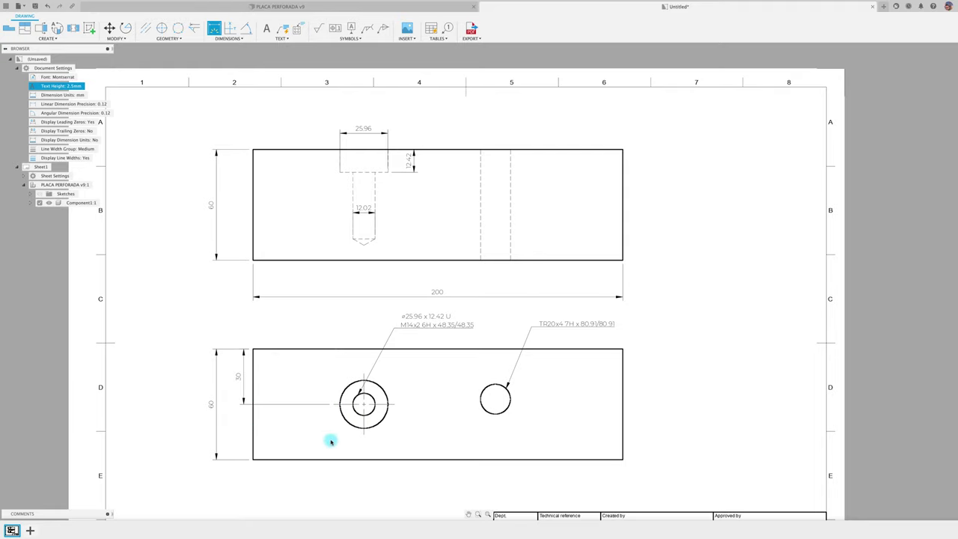
click(253, 447)
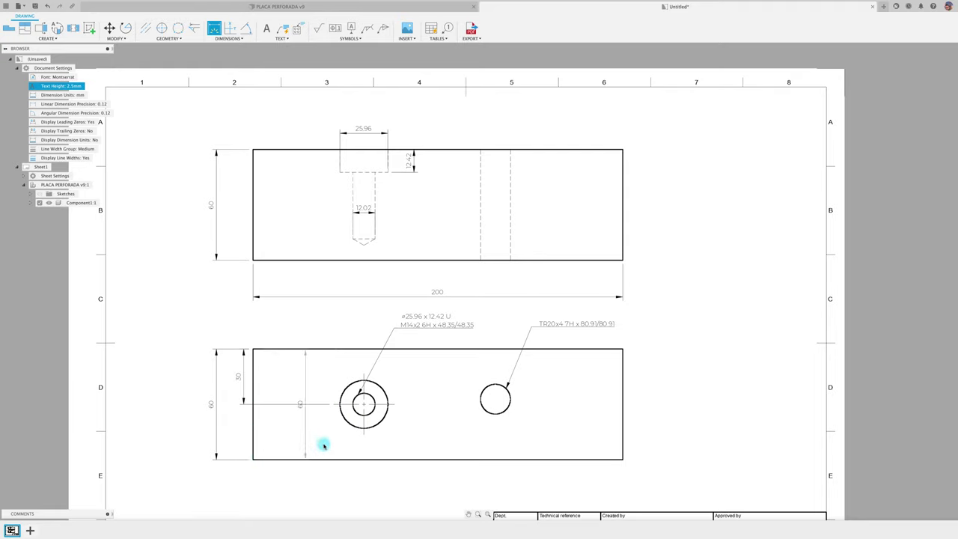
click(363, 435)
click(340, 484)
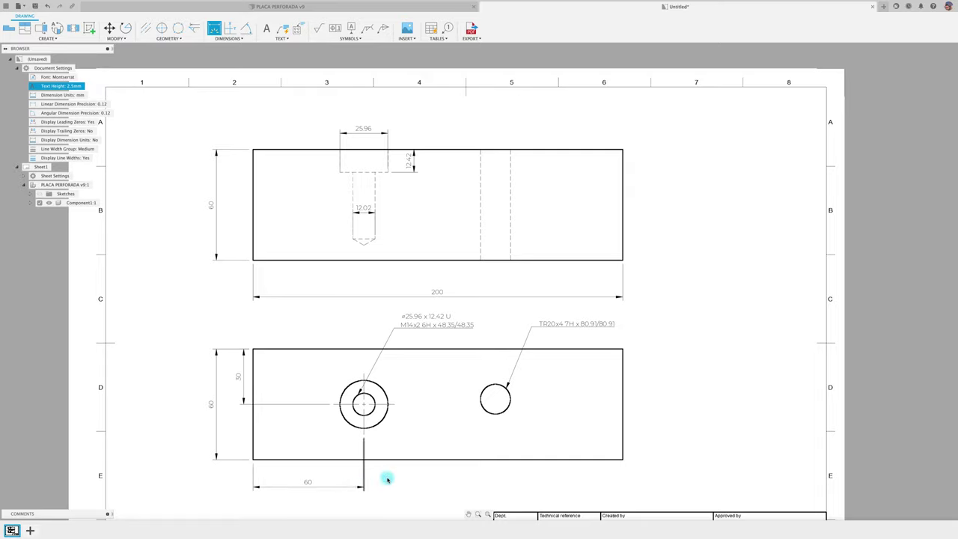
Step: Locate the TR20 hole with a 131.12 dimension from the left edge and 27.2 from the top edge
click(251, 431)
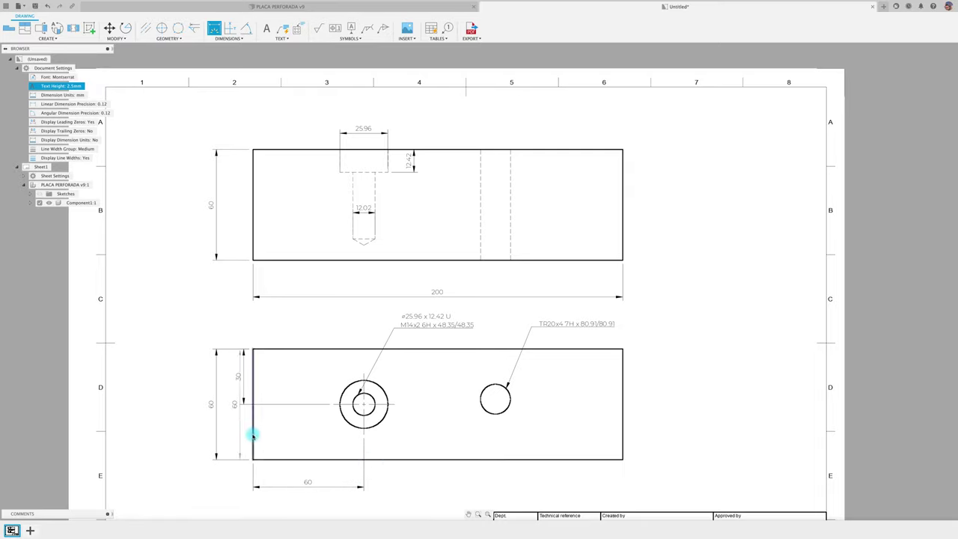
click(495, 402)
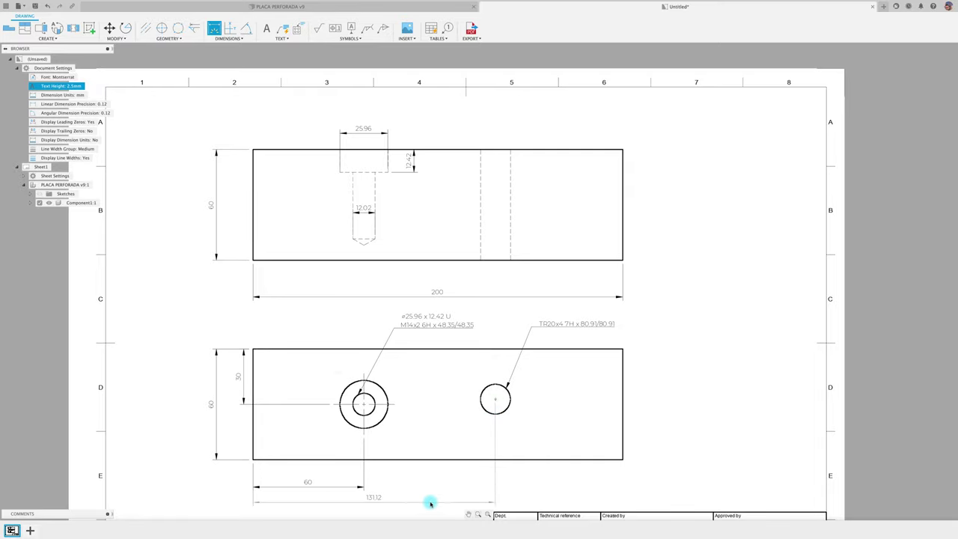
click(432, 499)
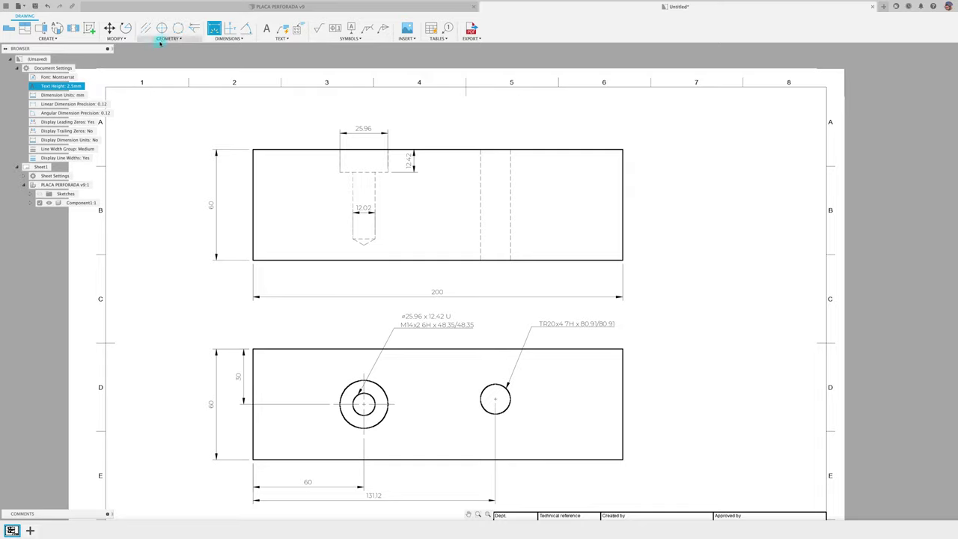
click(162, 29)
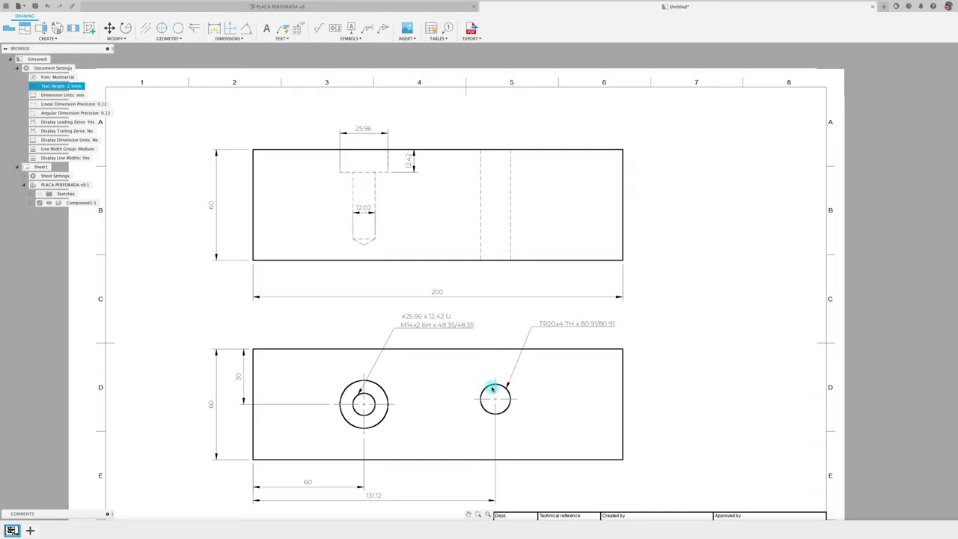
click(214, 27)
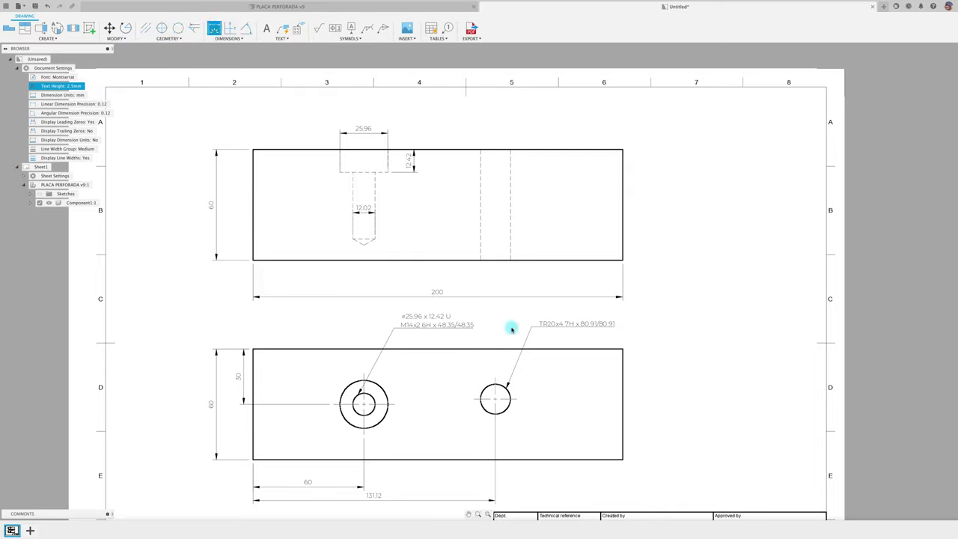
click(520, 347)
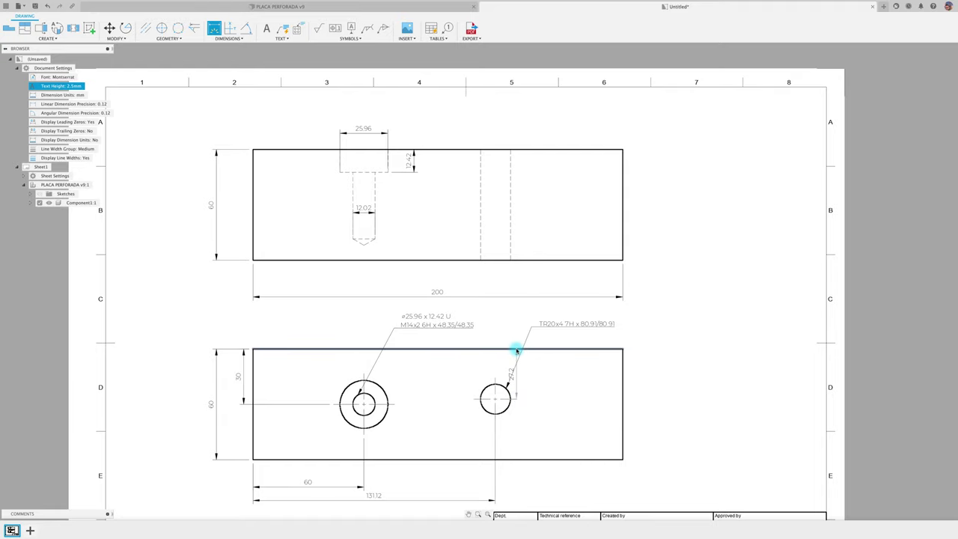
click(651, 373)
Step: End dimensioning and nudge the bottom view slightly upward on the sheet
scroll(397, 341, down, 2)
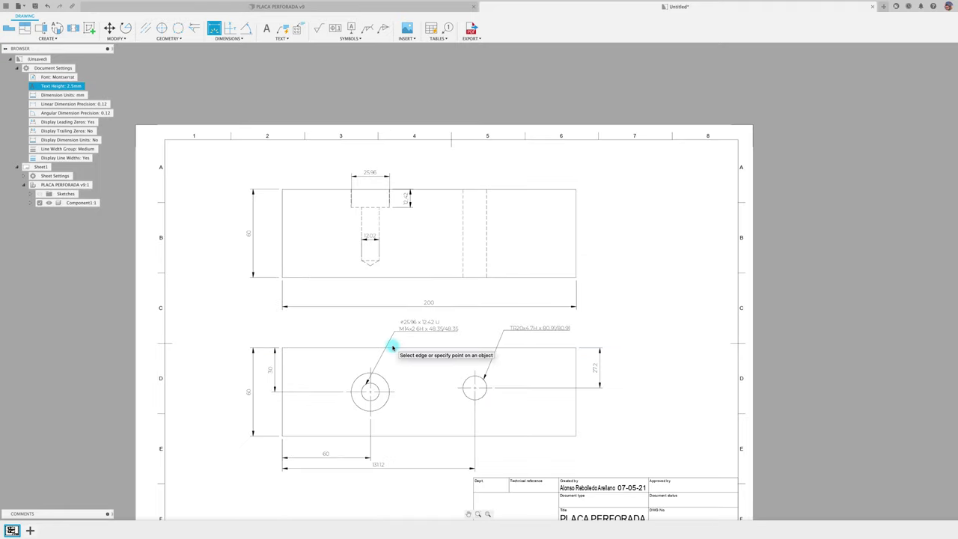
key(Escape)
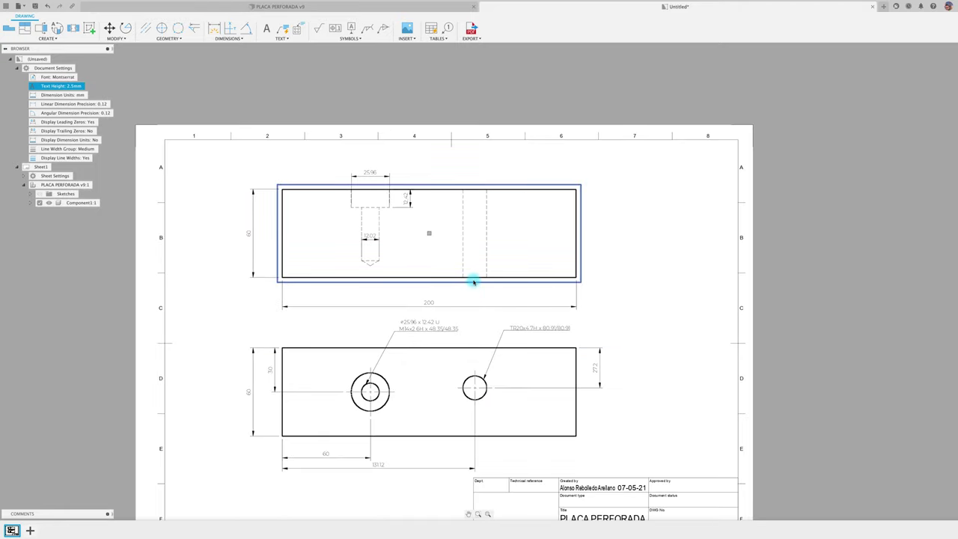
click(429, 224)
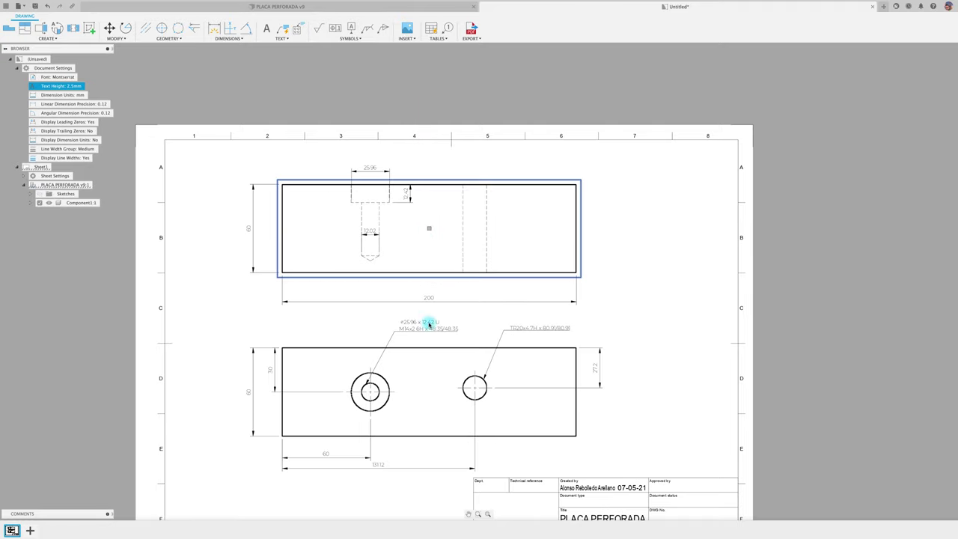
click(427, 393)
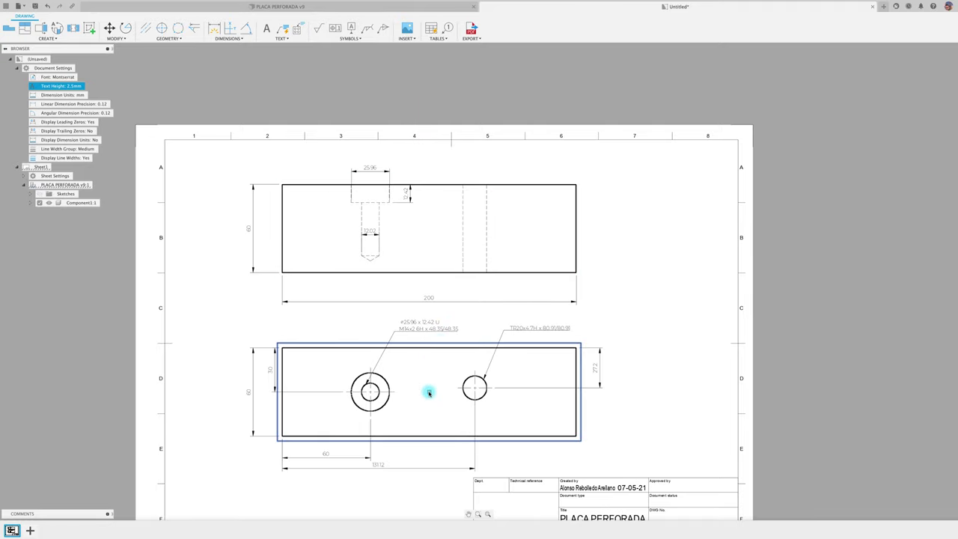
drag(429, 393, 429, 389)
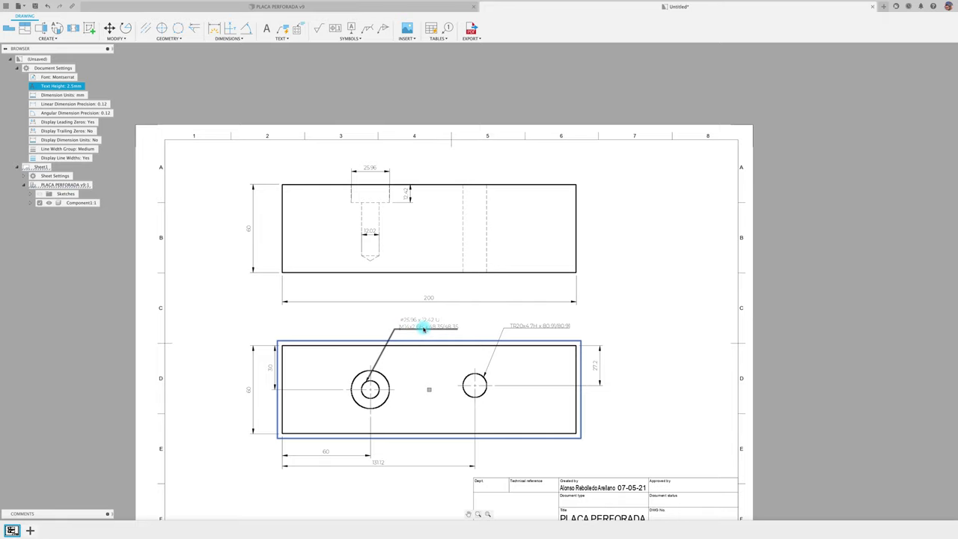
Step: Open the hole callout text for editing and close it without changes
double_click(423, 328)
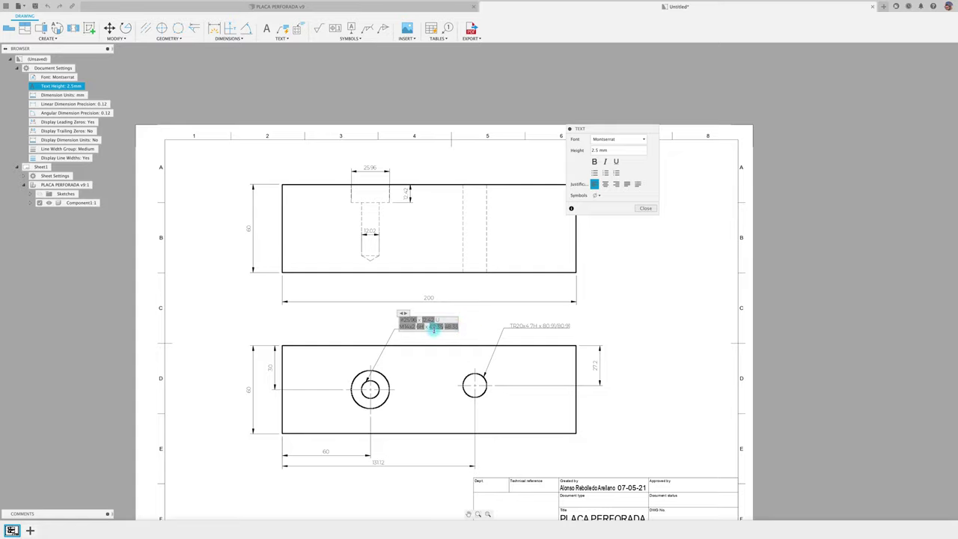
click(644, 210)
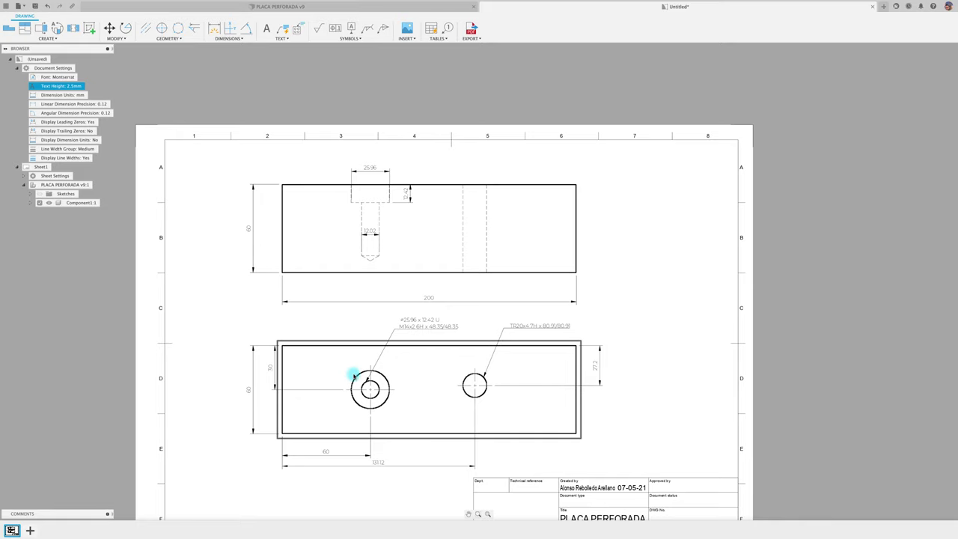
scroll(354, 374, up, 2)
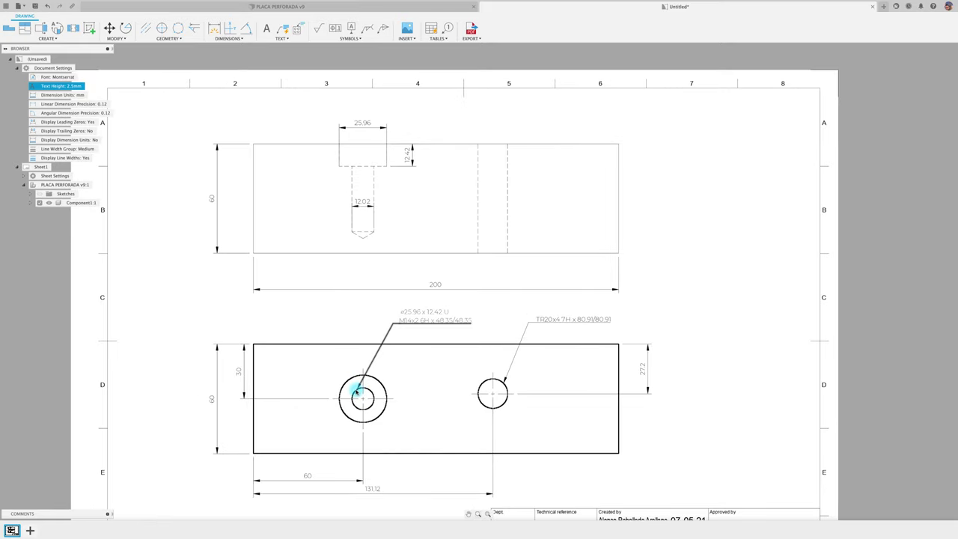
Step: Add a hole and thread note to the counterbored hole and drag it slightly left and up
click(297, 28)
click(378, 386)
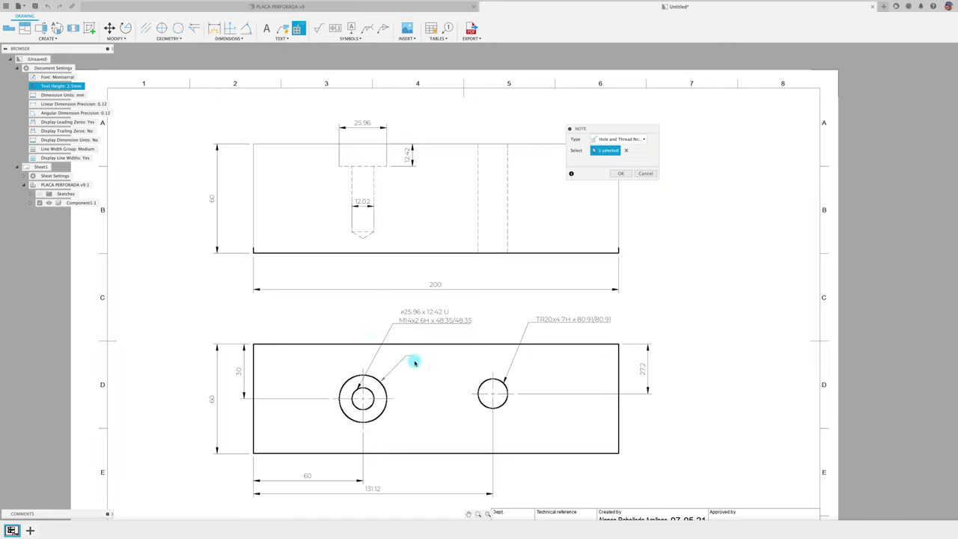
click(417, 337)
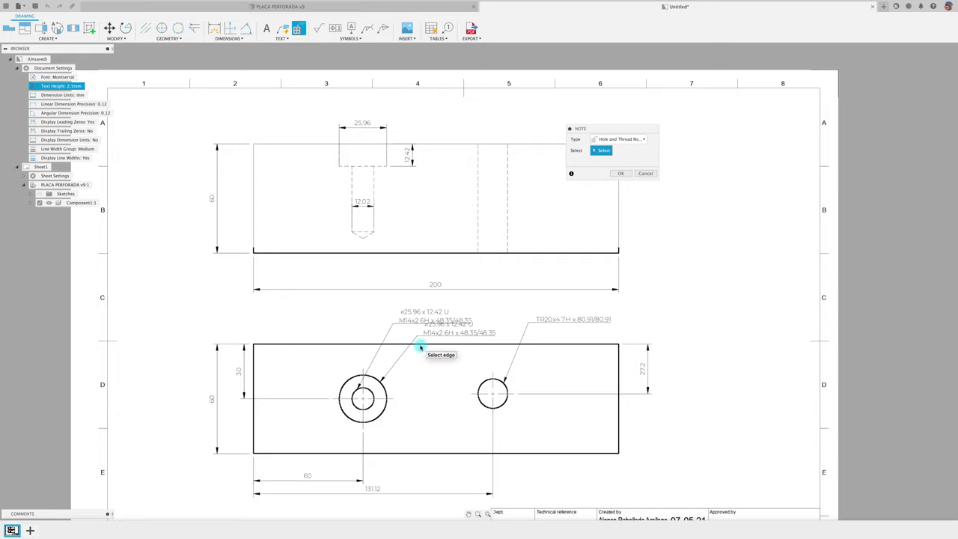
key(Escape)
click(407, 324)
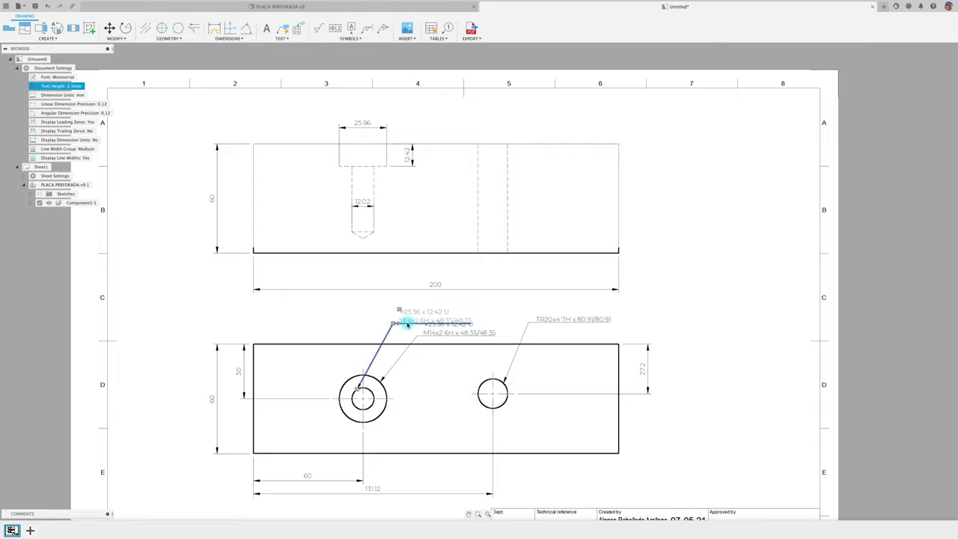
drag(395, 324, 382, 318)
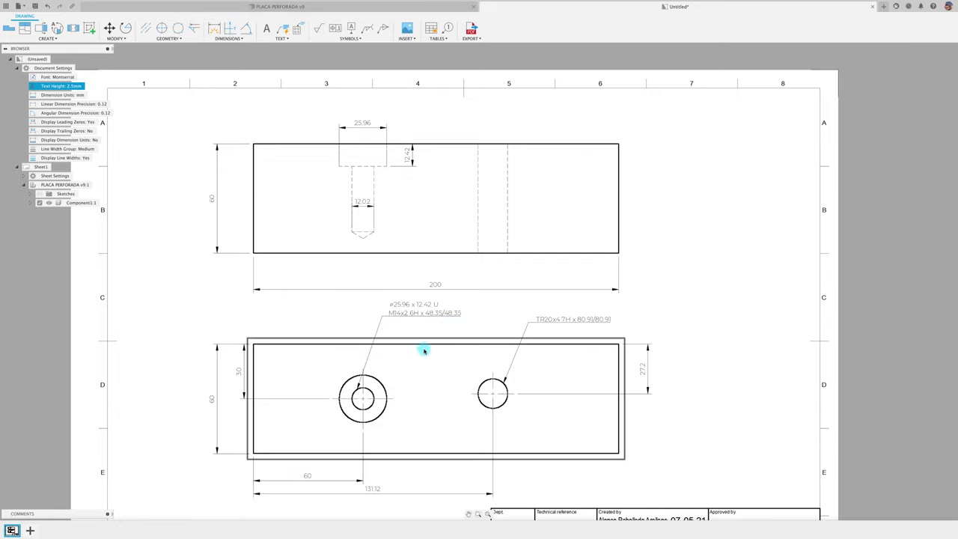
scroll(373, 378, down, 2)
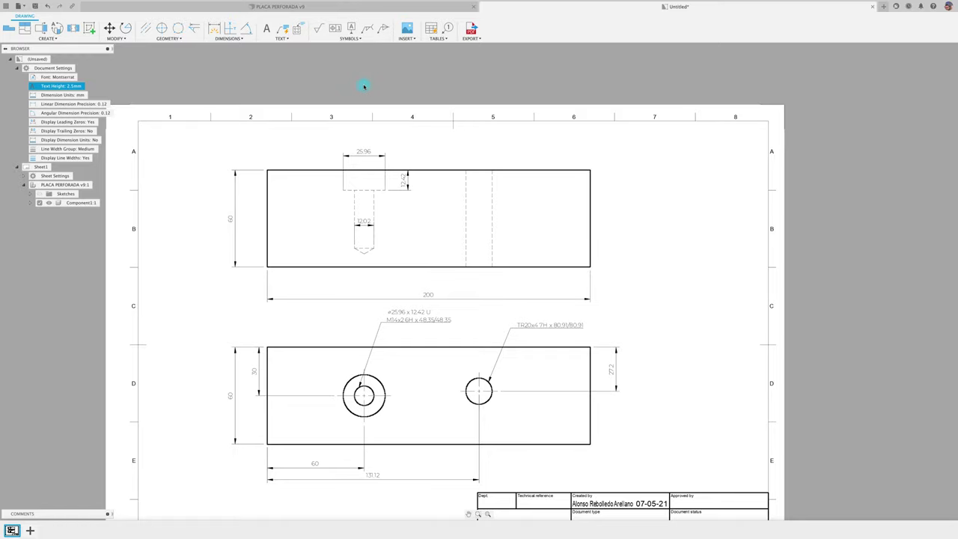
Step: Draw centerlines through the TR20 and M14 holes in the top view, extending the M14 one upward
click(145, 28)
click(465, 245)
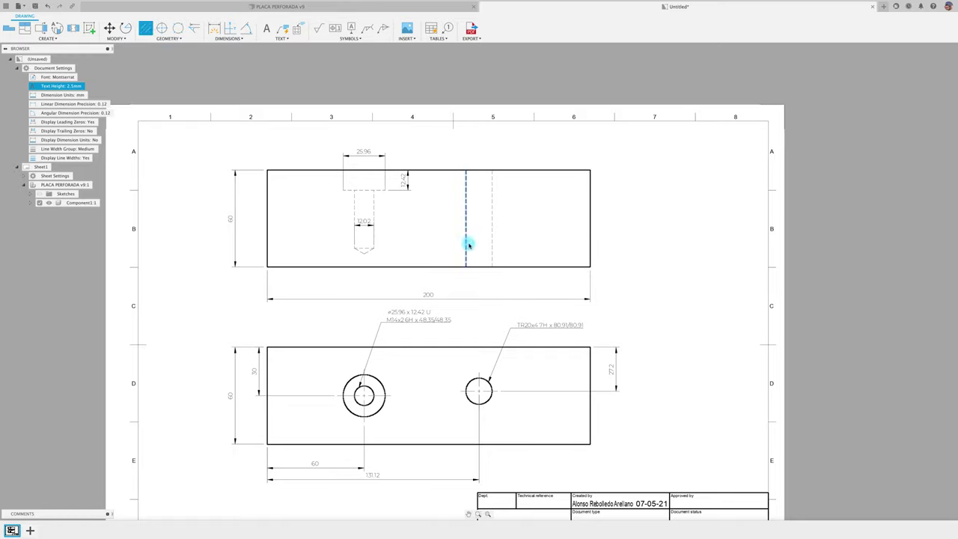
click(492, 244)
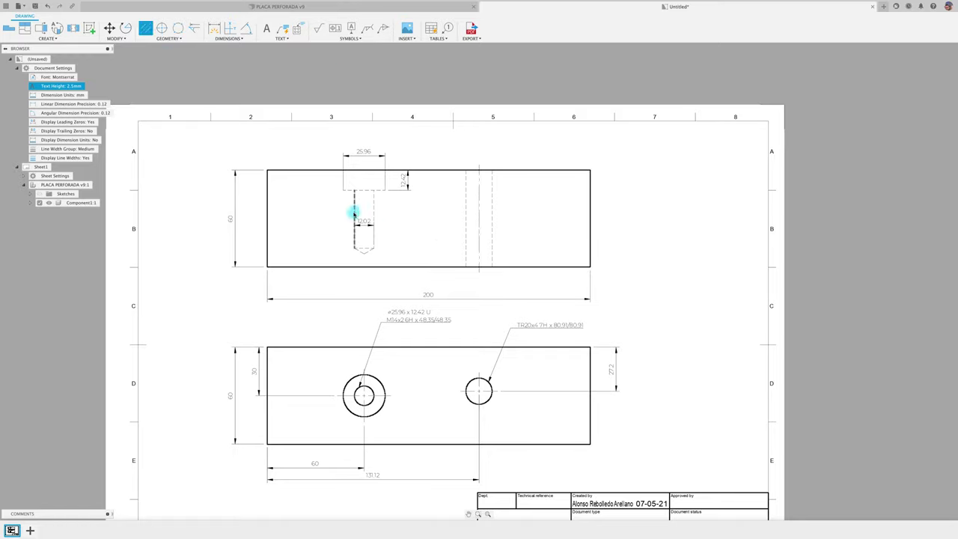
click(355, 215)
click(373, 215)
key(Escape)
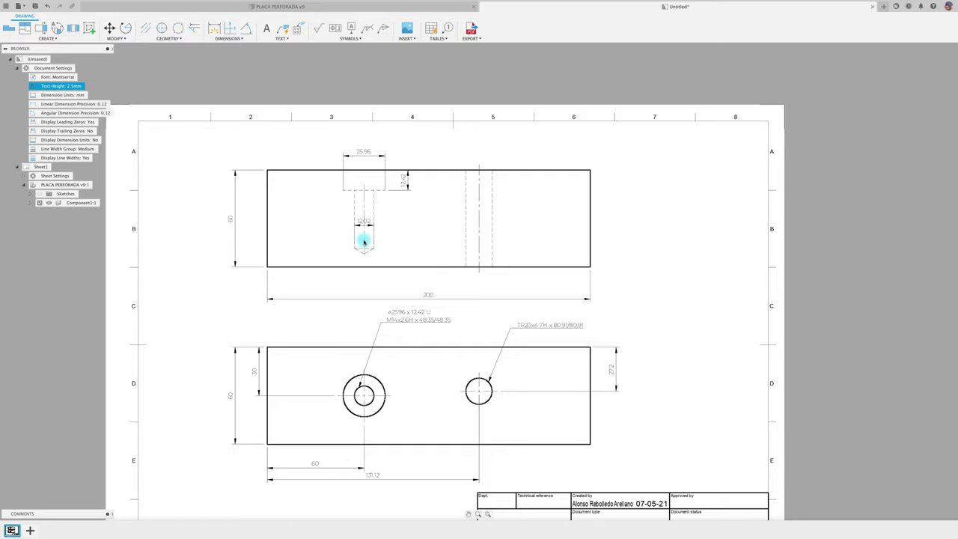
drag(363, 254, 364, 161)
scroll(428, 150, down, 1)
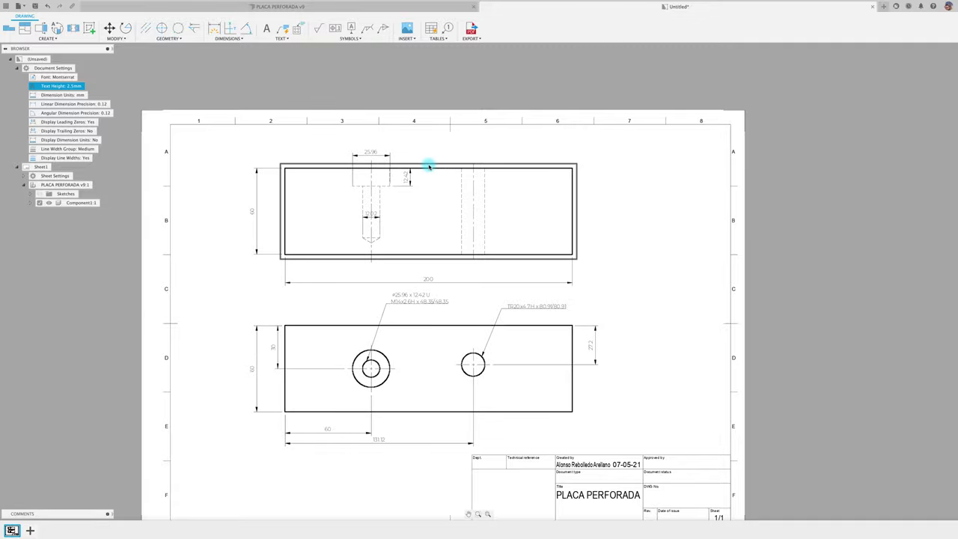
scroll(603, 240, up, 1)
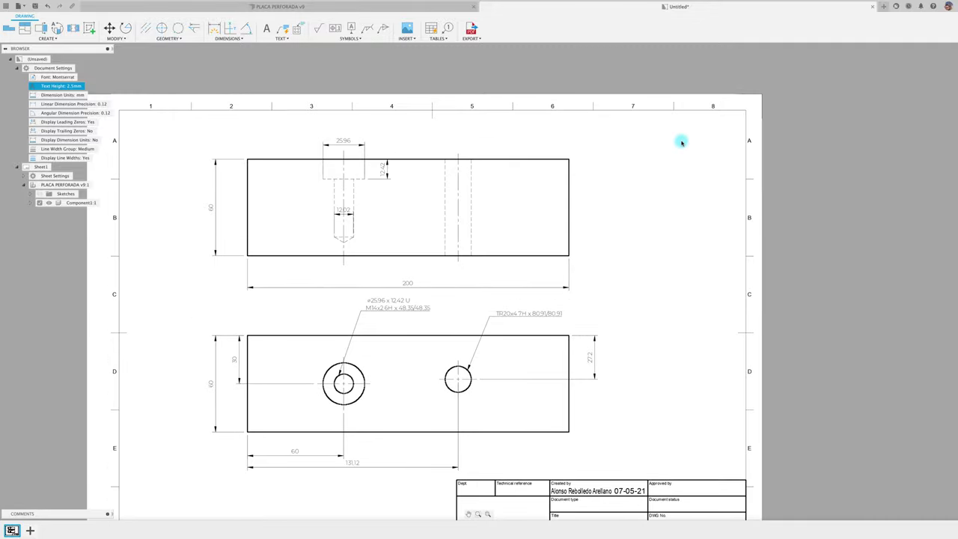